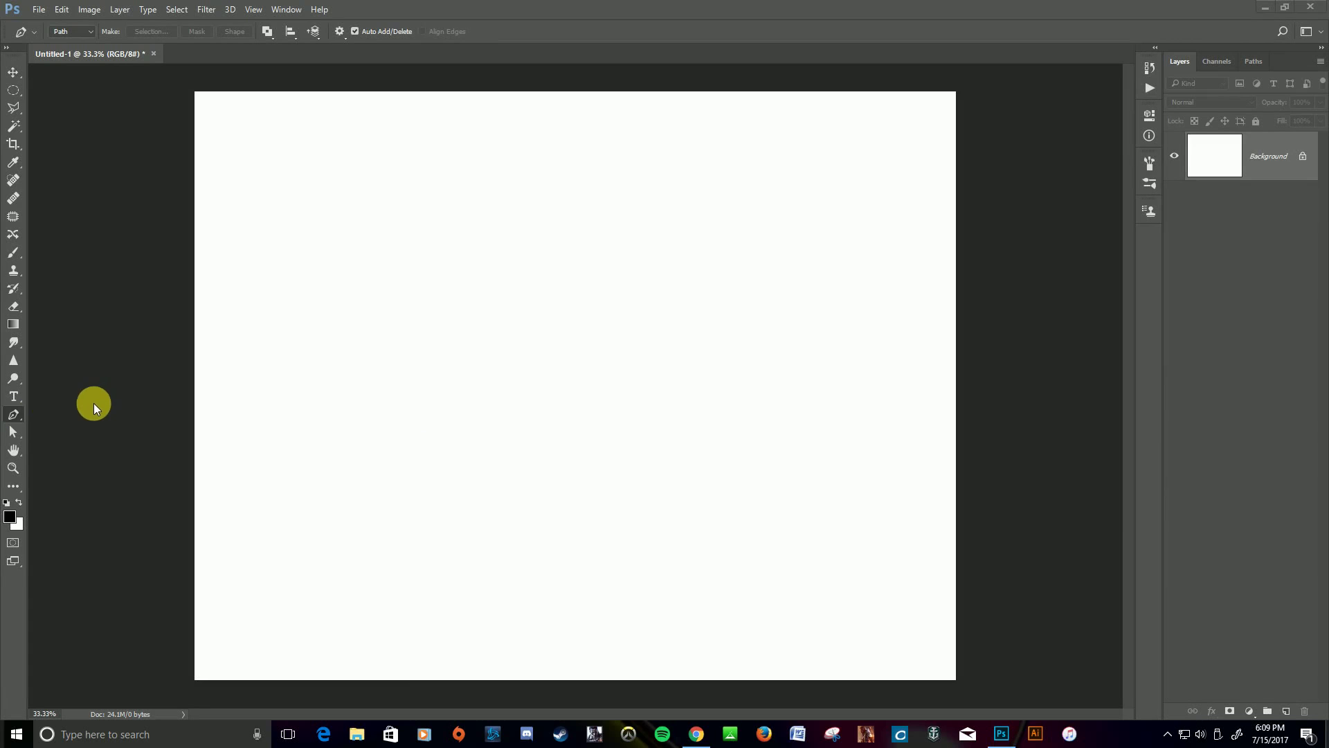
- Select the standard Pen tool and add a new layer named PRACTICE above Background
{"action": "left_click", "coordinate": [13, 417]}
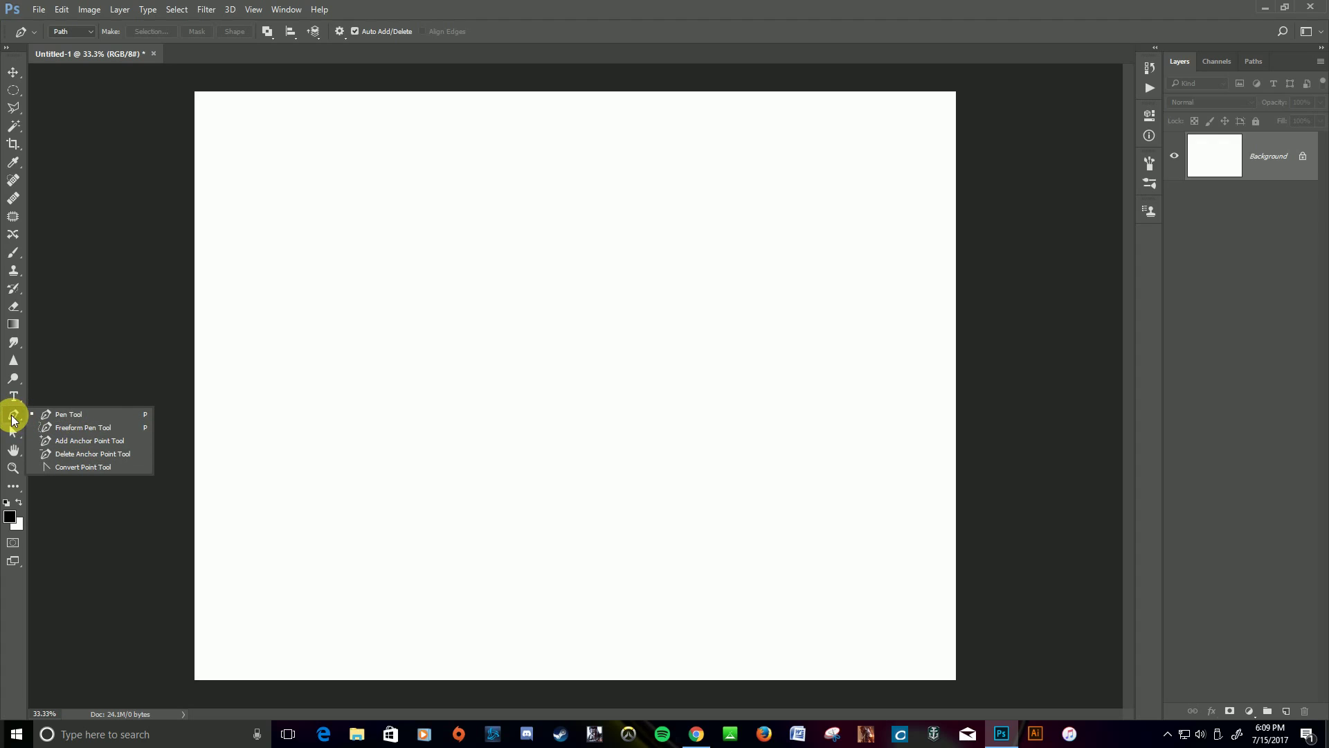
{"action": "left_click", "coordinate": [12, 418]}
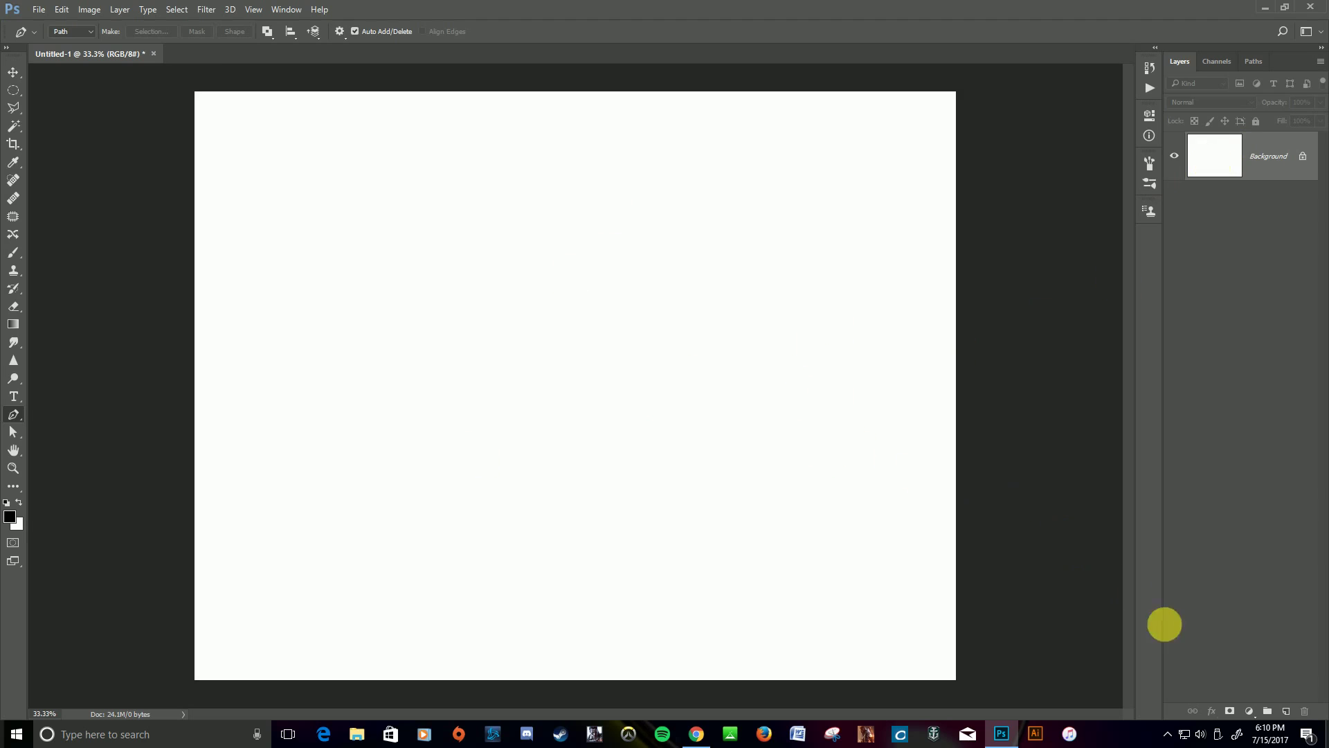
{"action": "left_click", "coordinate": [1287, 712]}
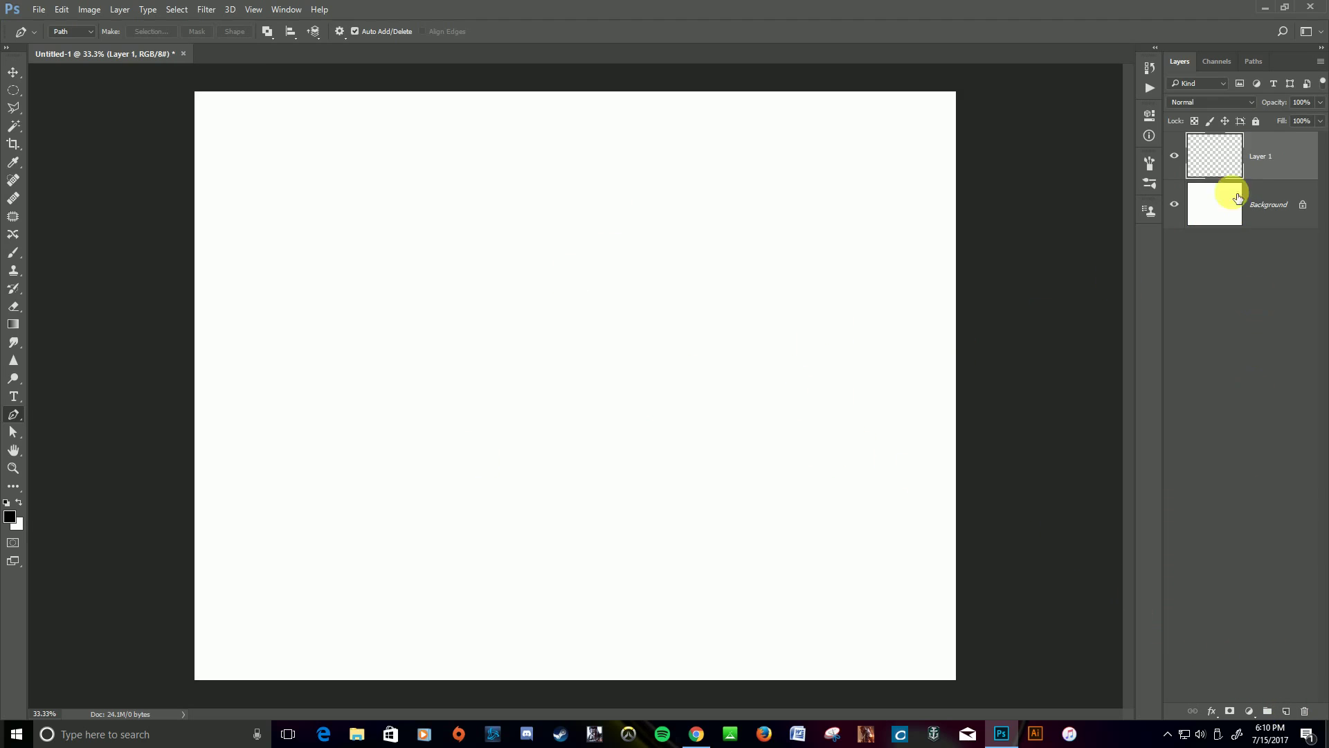
{"action": "double_click", "coordinate": [1268, 164]}
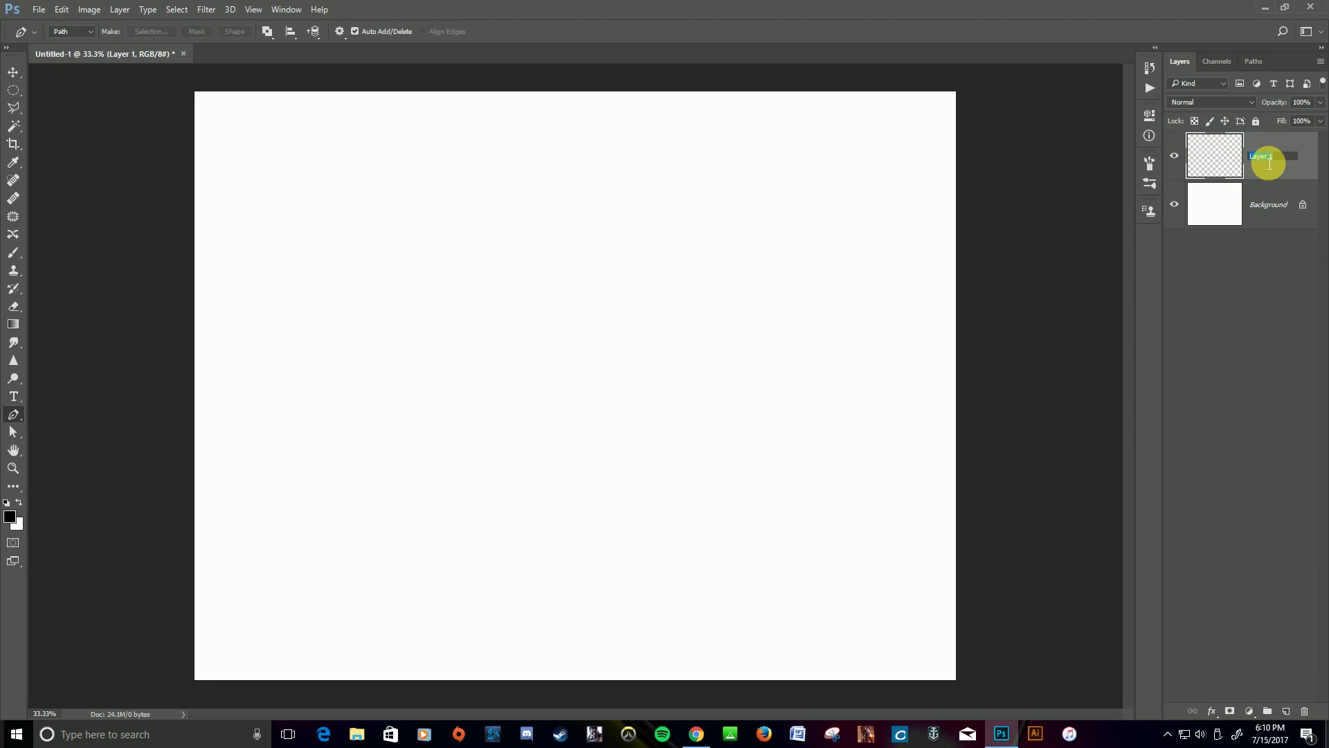
{"action": "type", "text": "PRACTI"}
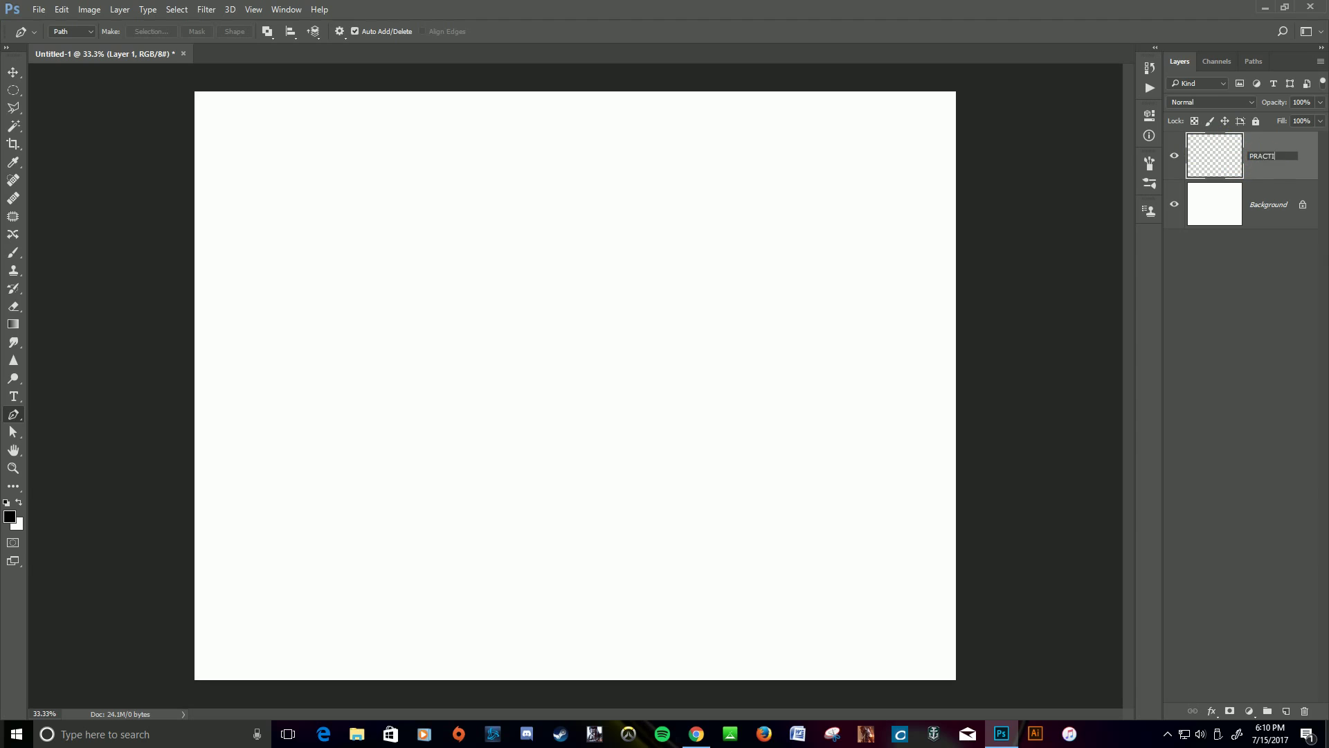
{"action": "type", "text": "CE"}
{"action": "key", "text": "Return"}
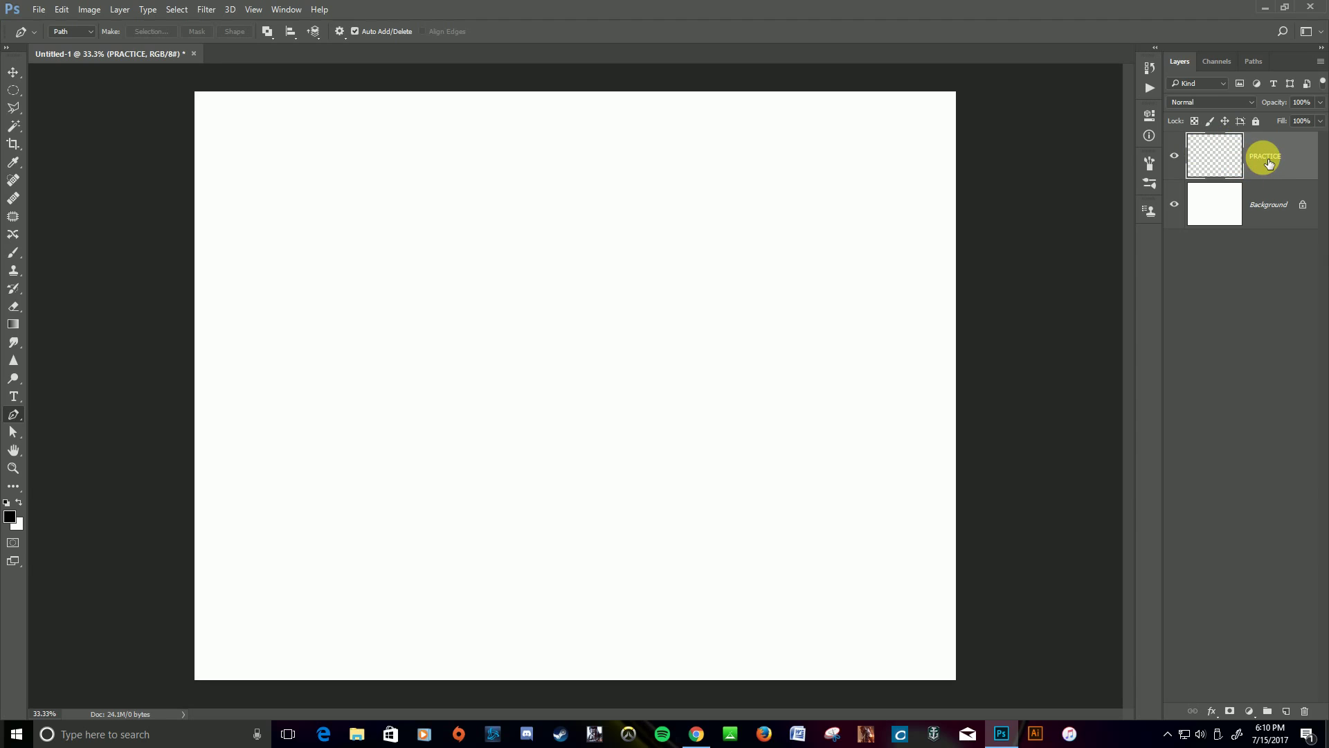
- In the Paths panel, draw a closed four-corner Work Path outlining a rough square
{"action": "left_click", "coordinate": [1253, 61]}
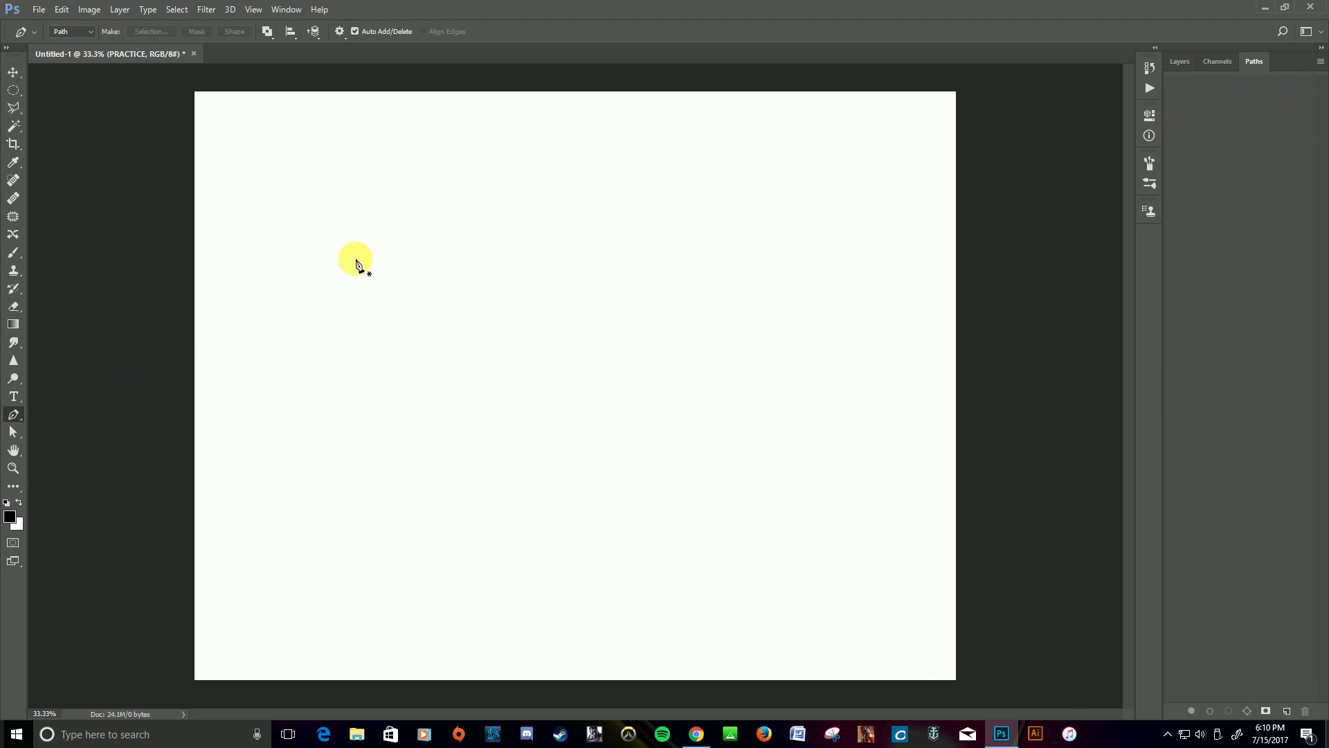
{"action": "left_click", "coordinate": [403, 239]}
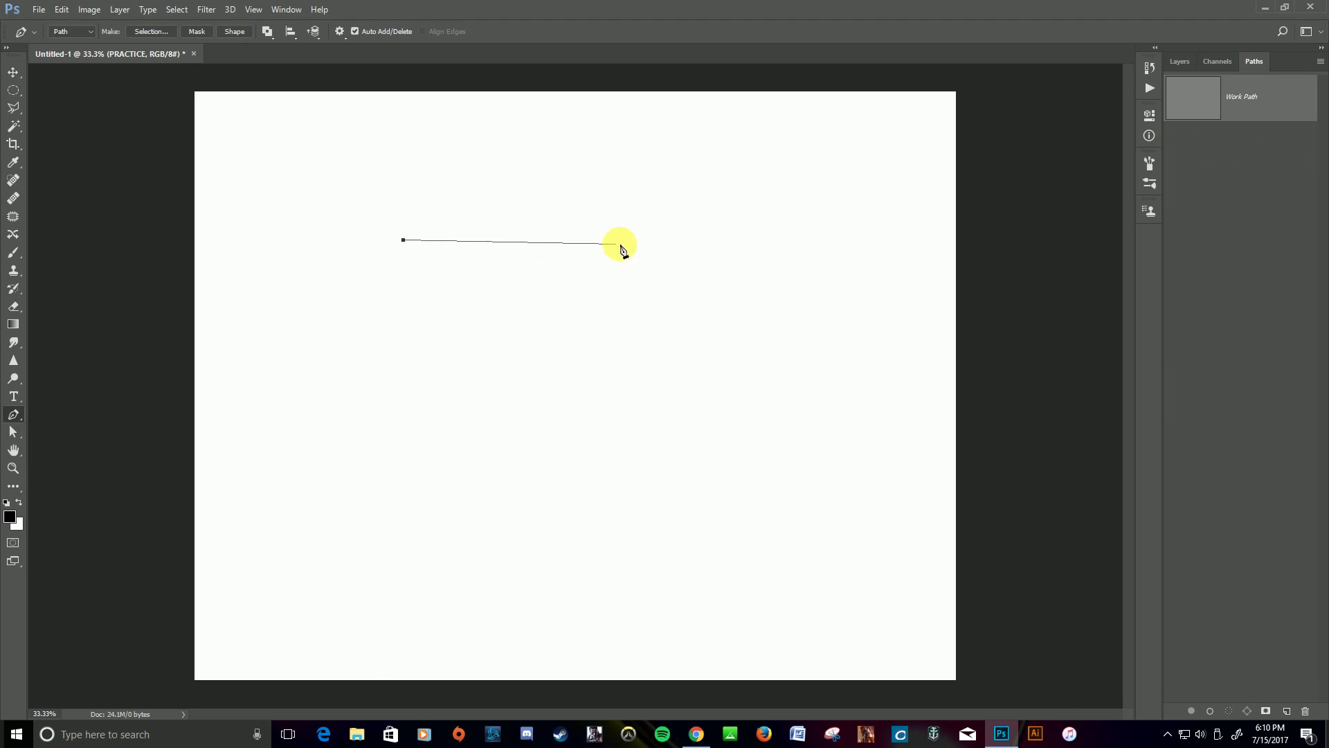
{"action": "left_click", "coordinate": [655, 239]}
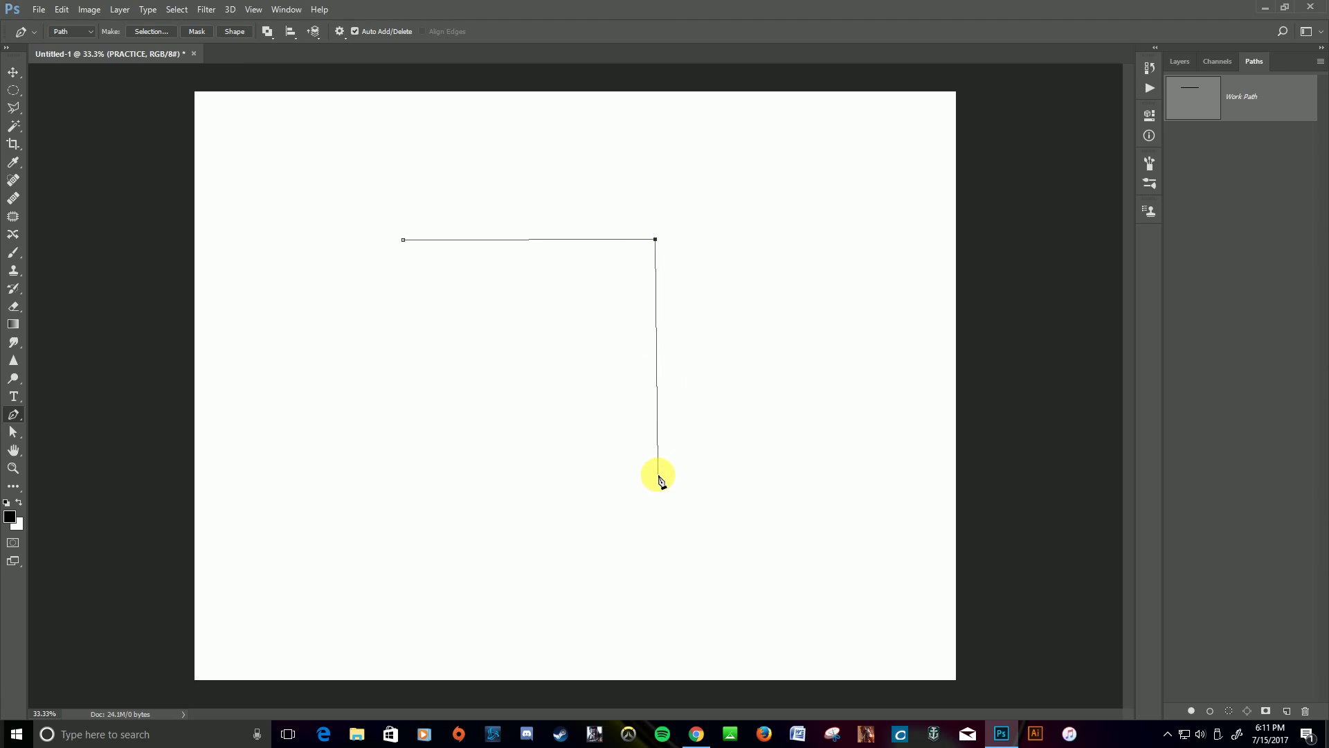
{"action": "left_click", "coordinate": [403, 470]}
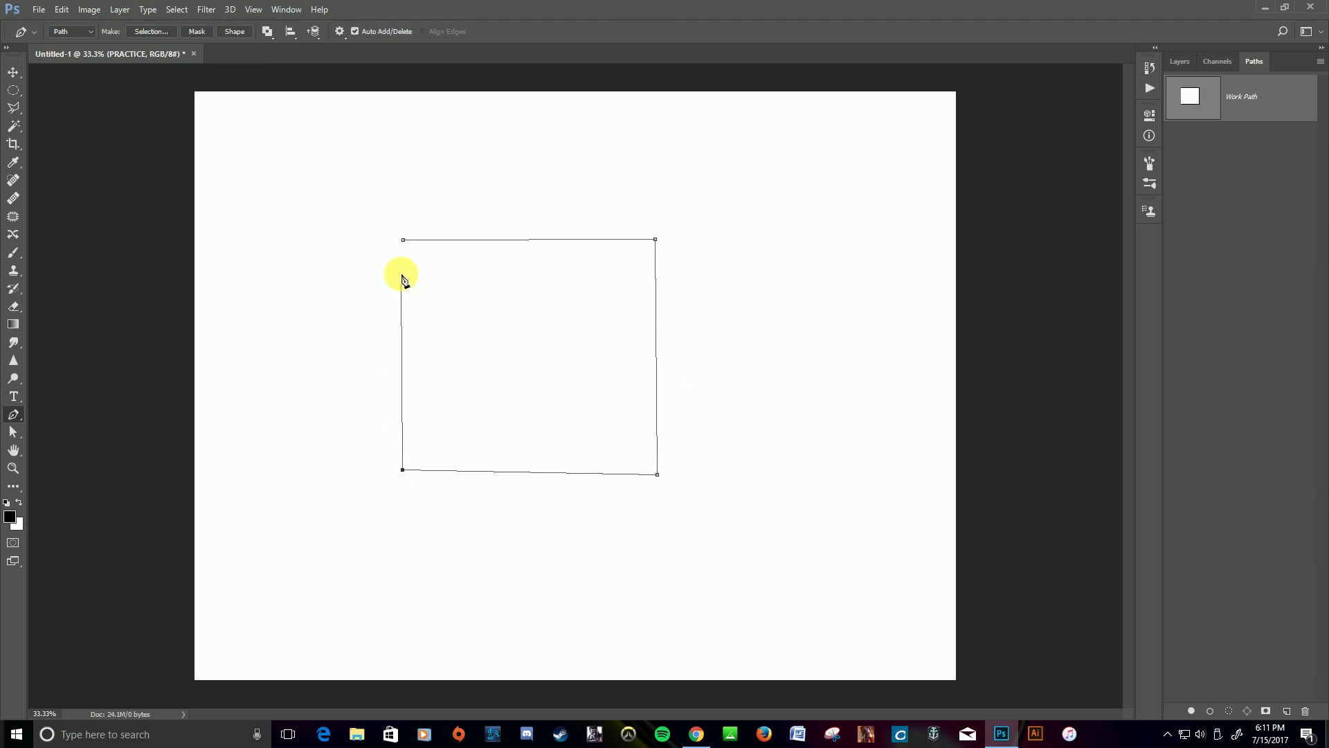
{"action": "left_click", "coordinate": [403, 240]}
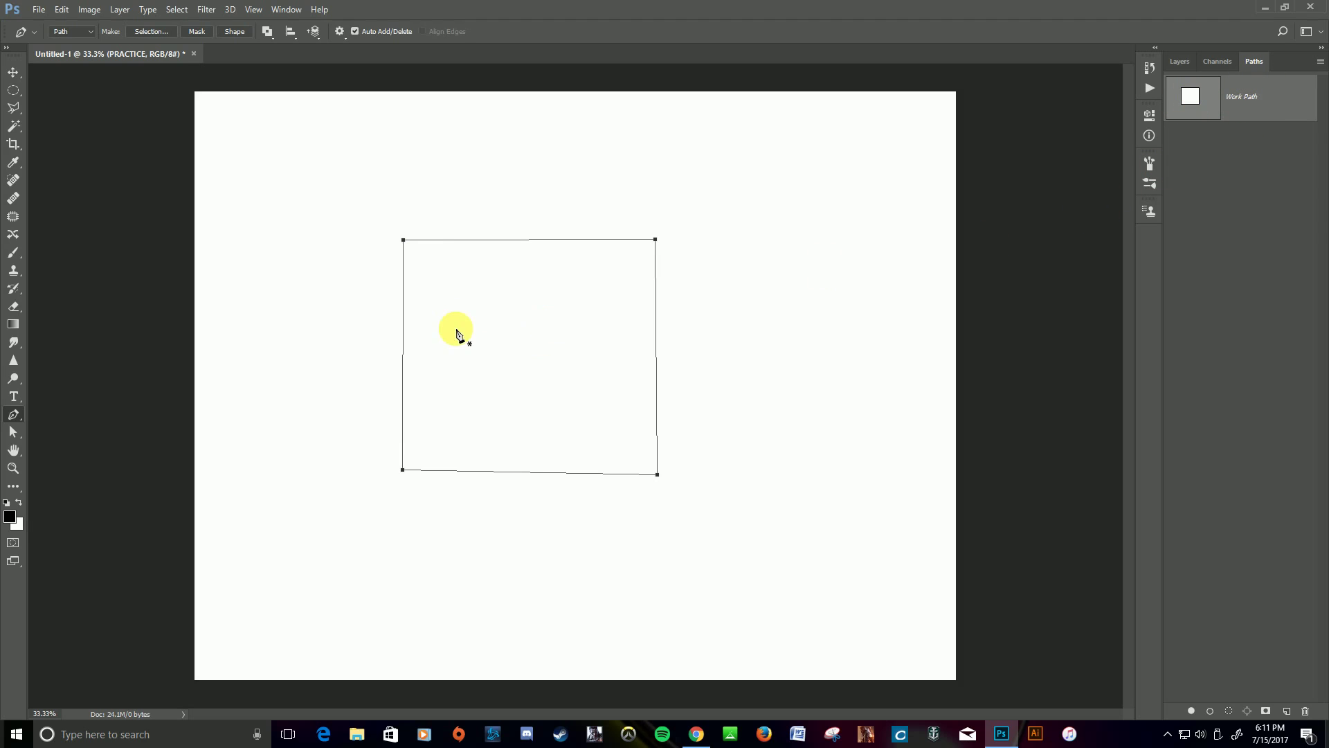
{"action": "left_click", "coordinate": [404, 241]}
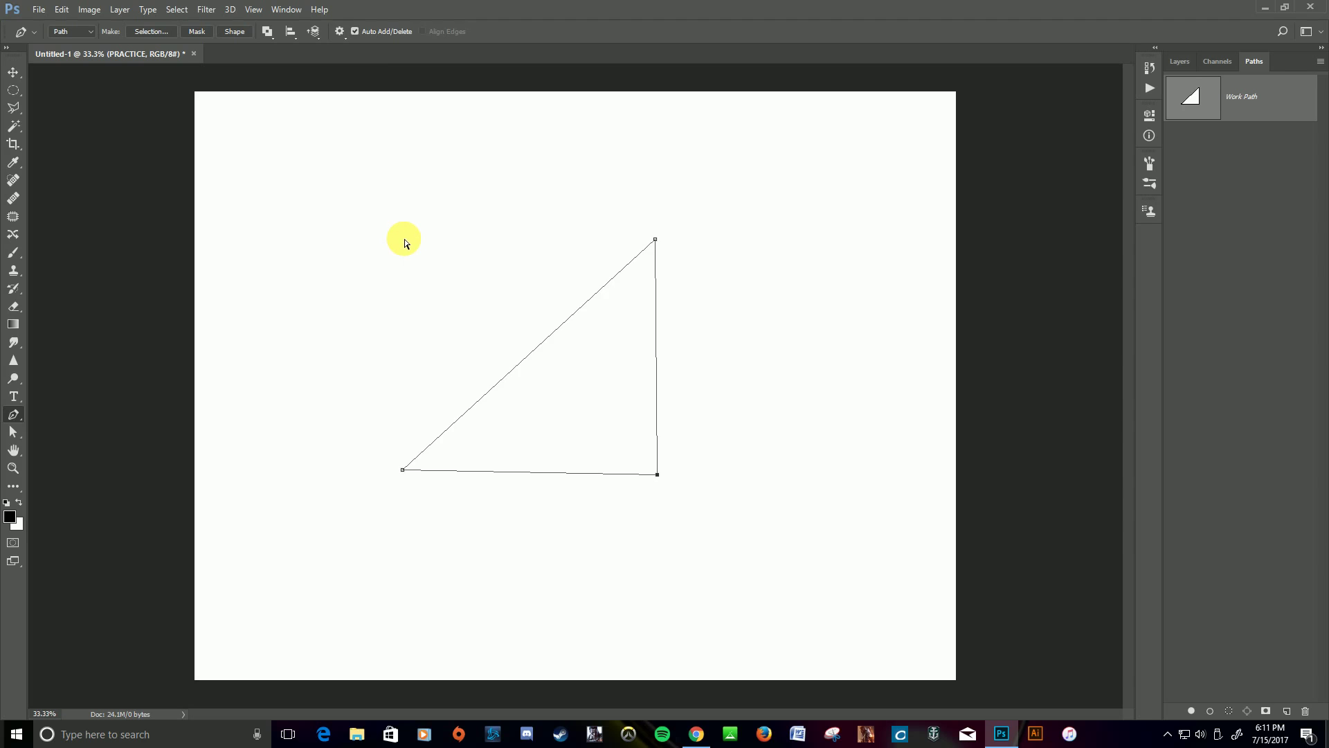
{"action": "key", "text": "ctrl+z"}
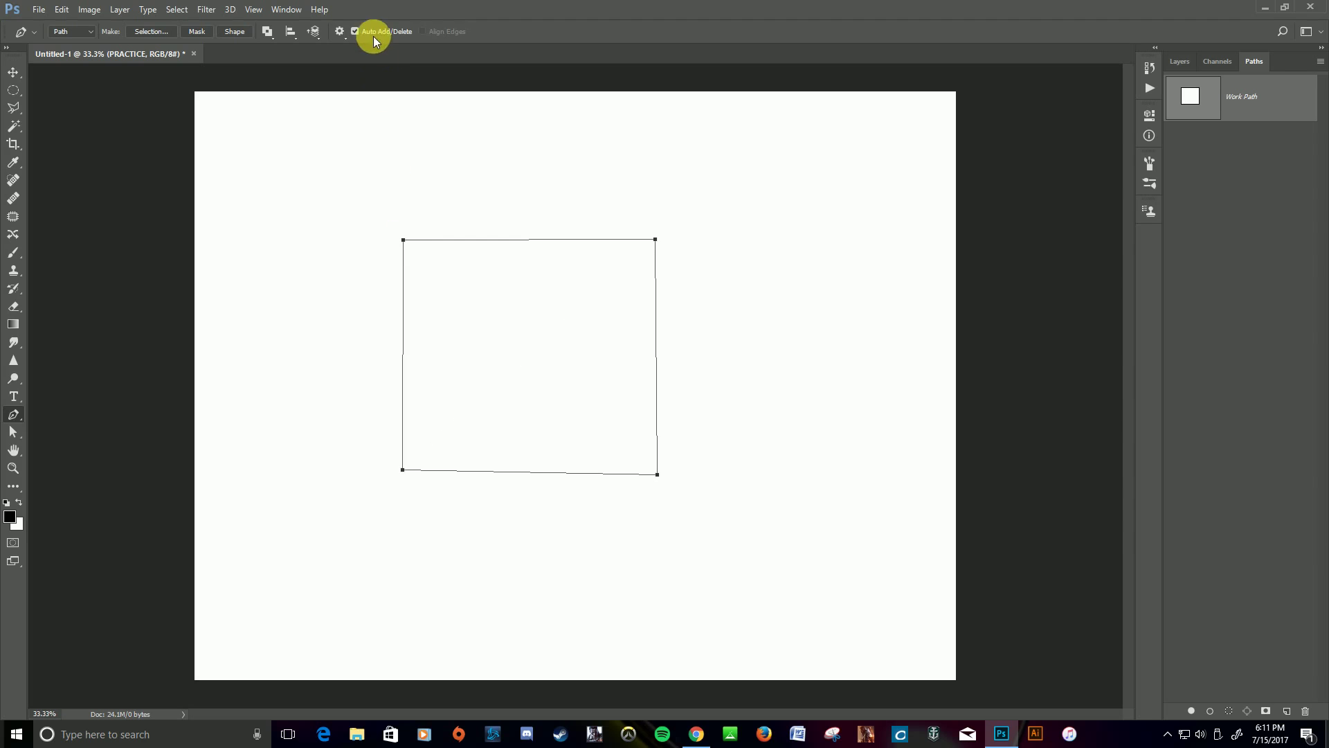
{"action": "left_click", "coordinate": [404, 348]}
{"action": "left_click", "coordinate": [405, 347]}
{"action": "left_click_drag", "start_coordinate": [403, 346], "coordinate": [303, 353]}
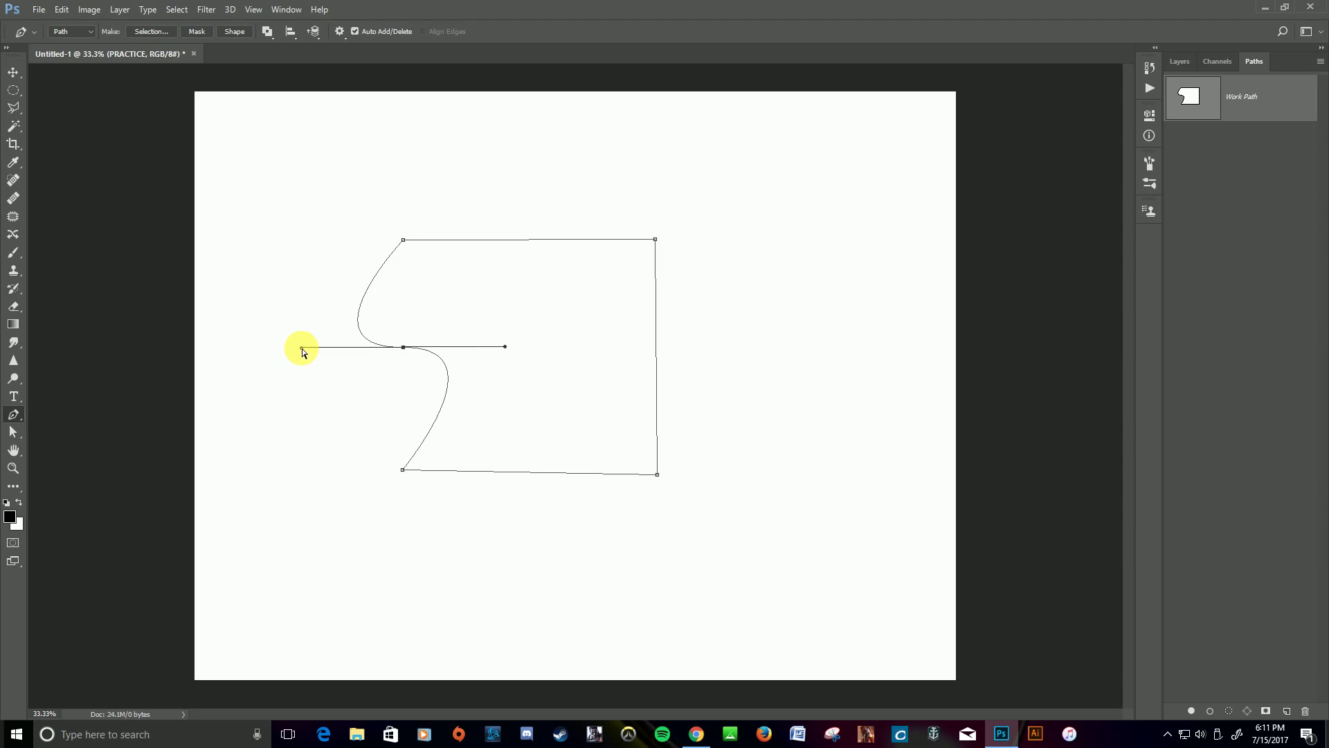
{"action": "key", "text": "ctrl+z"}
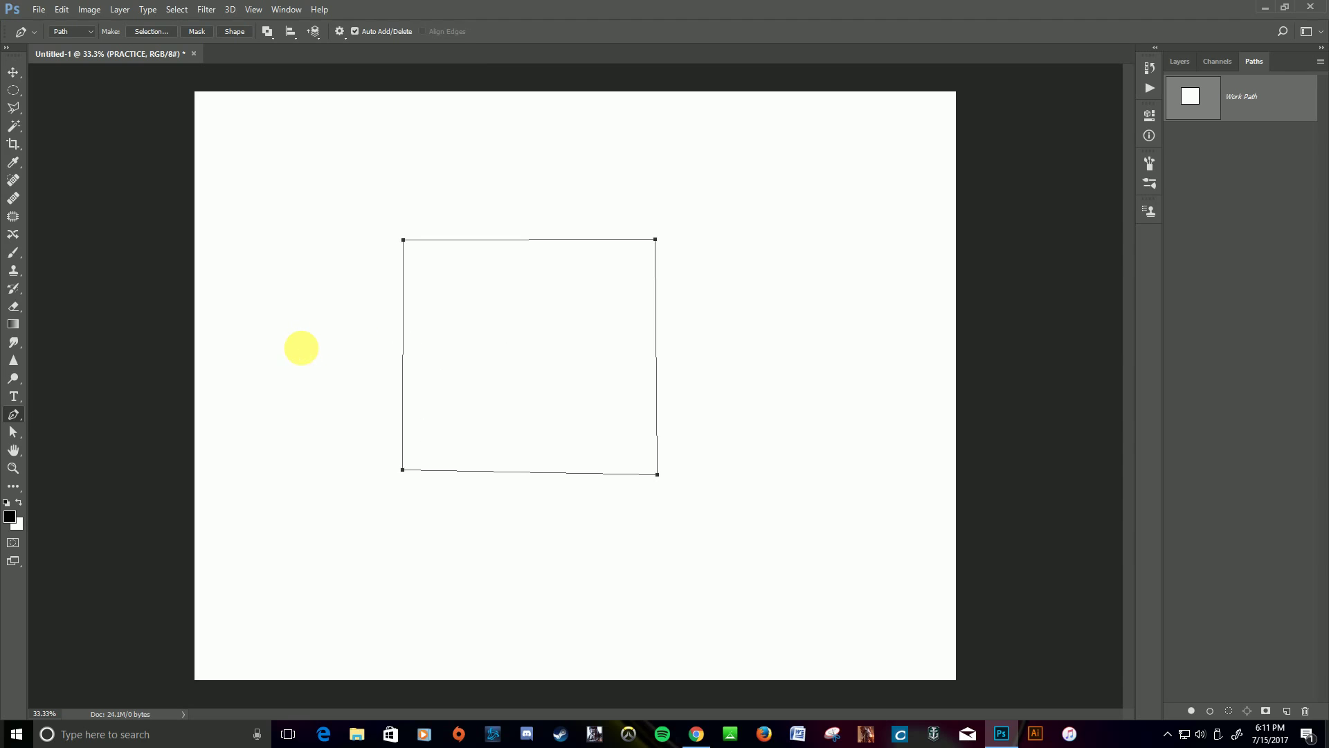
- Add a midpoint anchor on the left edge and bow that side outward into a curve
{"action": "left_click", "coordinate": [404, 350]}
{"action": "left_click_drag", "start_coordinate": [404, 349], "coordinate": [342, 349]}
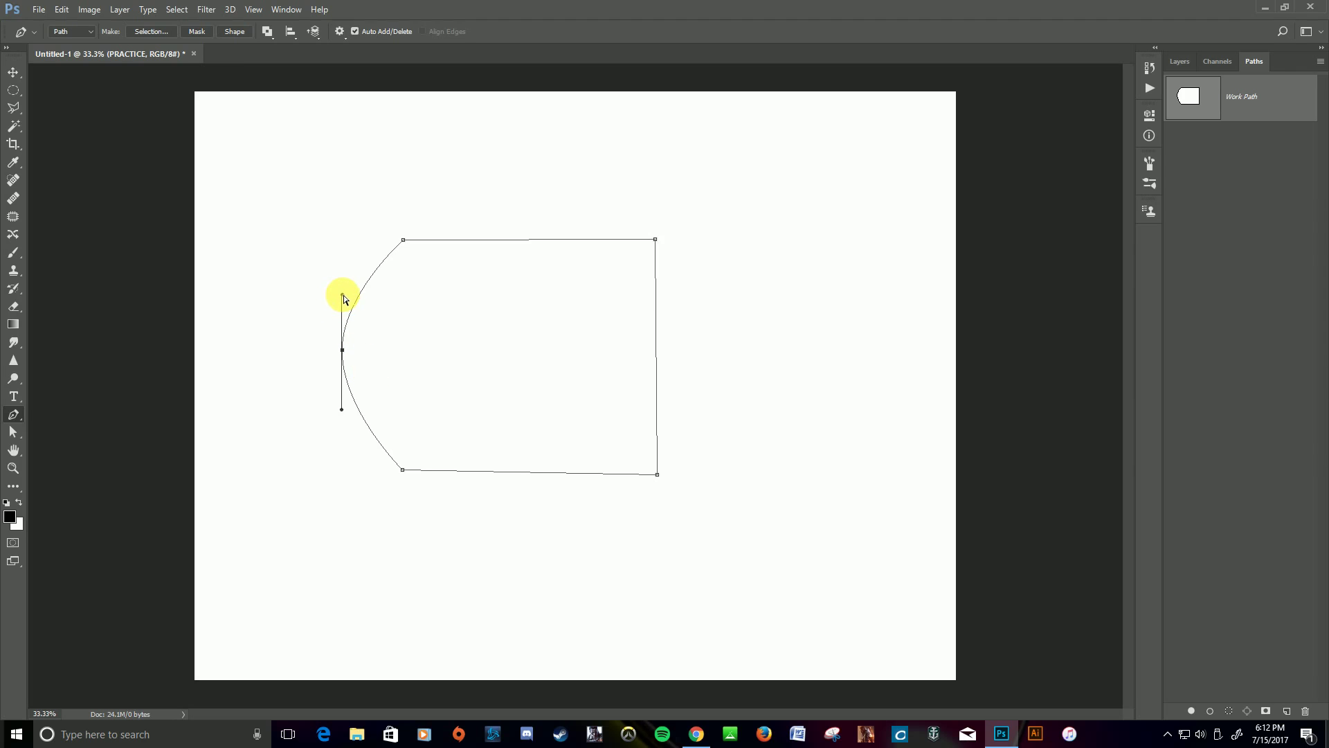
{"action": "left_click_drag", "start_coordinate": [343, 296], "coordinate": [343, 265]}
{"action": "left_click_drag", "start_coordinate": [342, 410], "coordinate": [341, 439]}
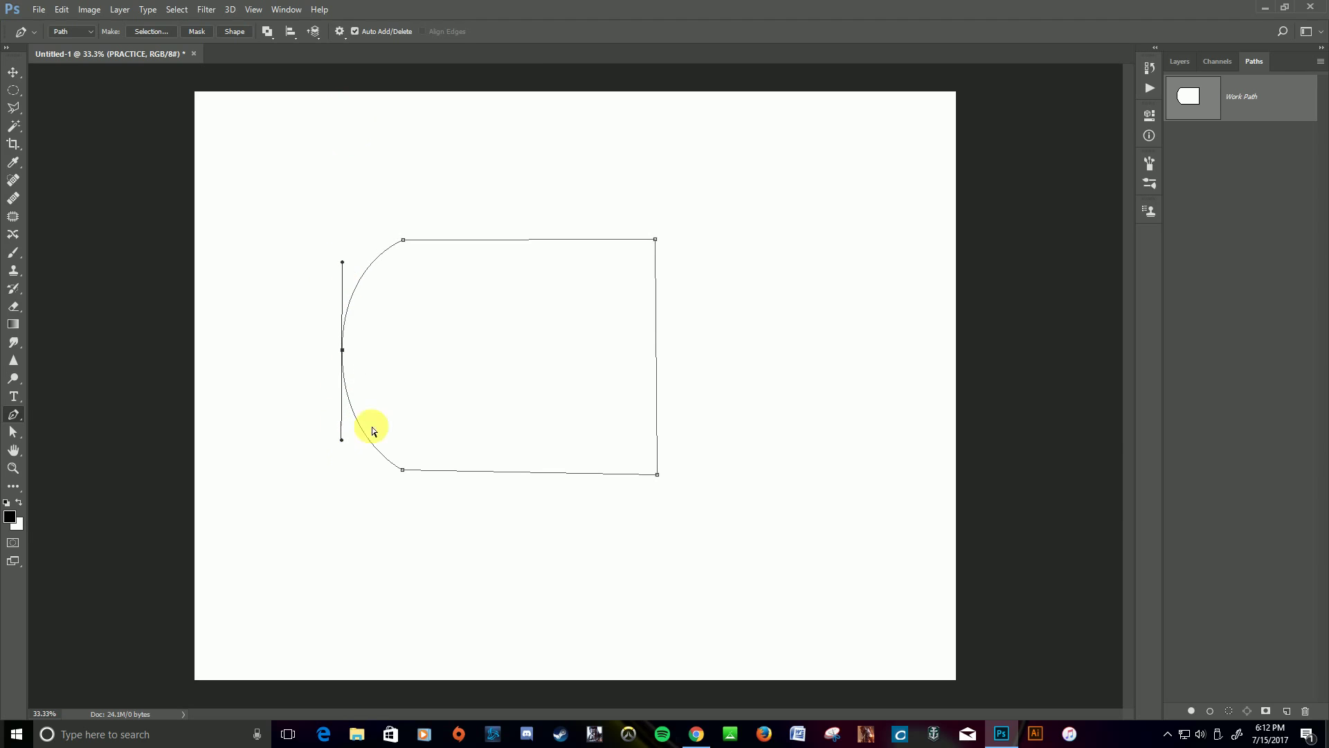
- Add a midpoint anchor on the right edge and bow that side outward into a curve
{"action": "left_click", "coordinate": [655, 348]}
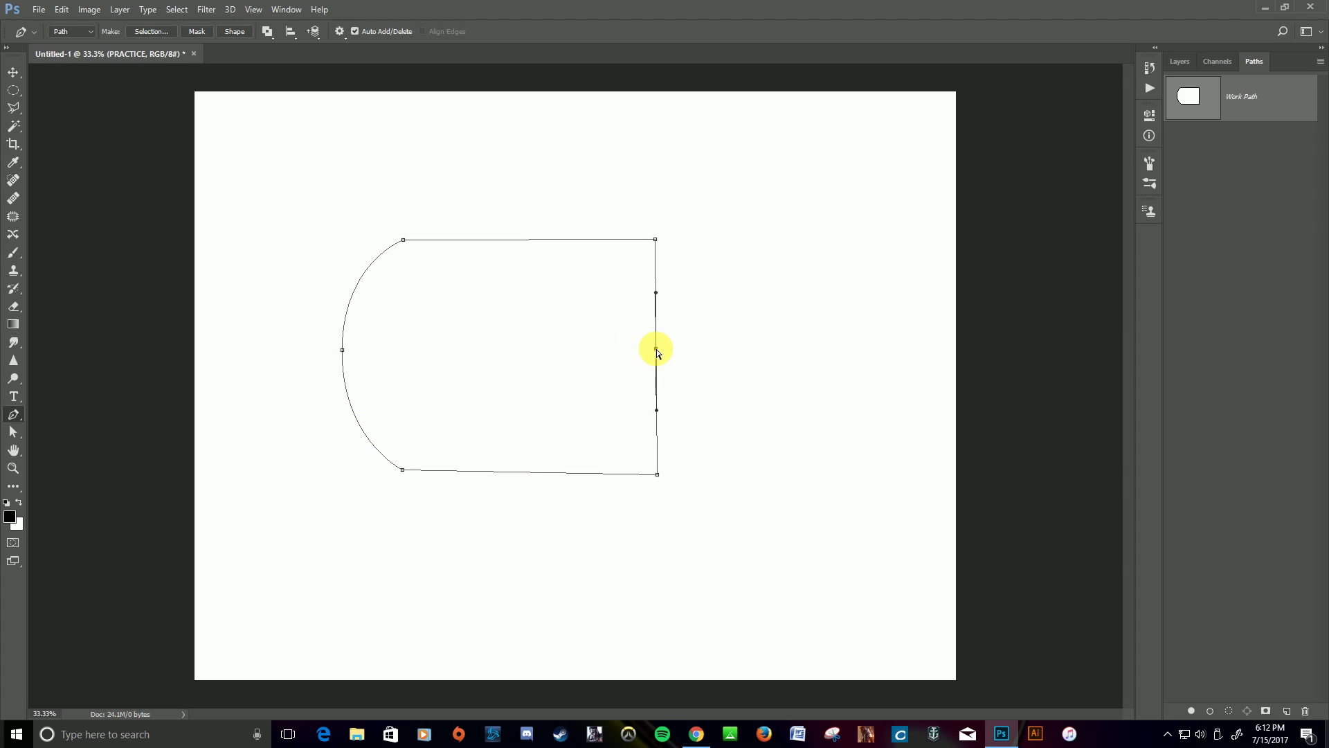
{"action": "left_click_drag", "start_coordinate": [657, 349], "coordinate": [711, 350]}
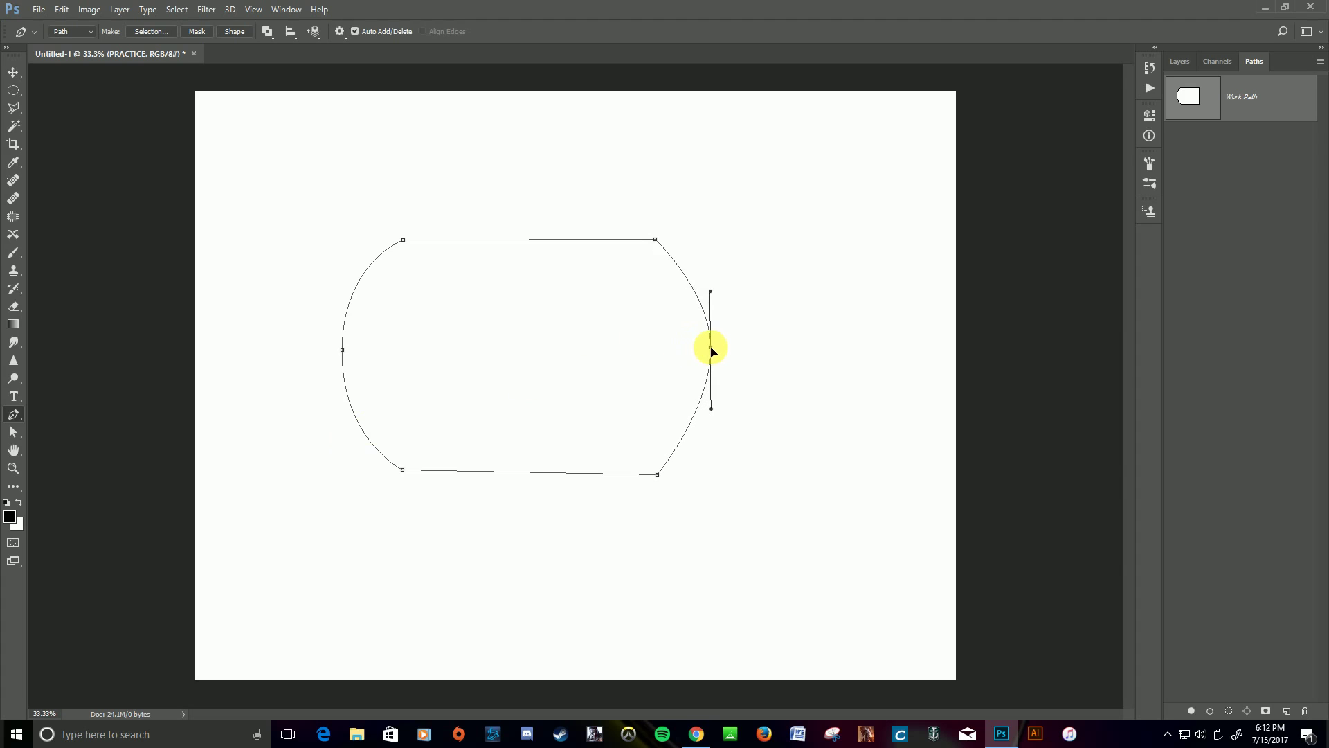
{"action": "left_click_drag", "start_coordinate": [713, 292], "coordinate": [712, 270]}
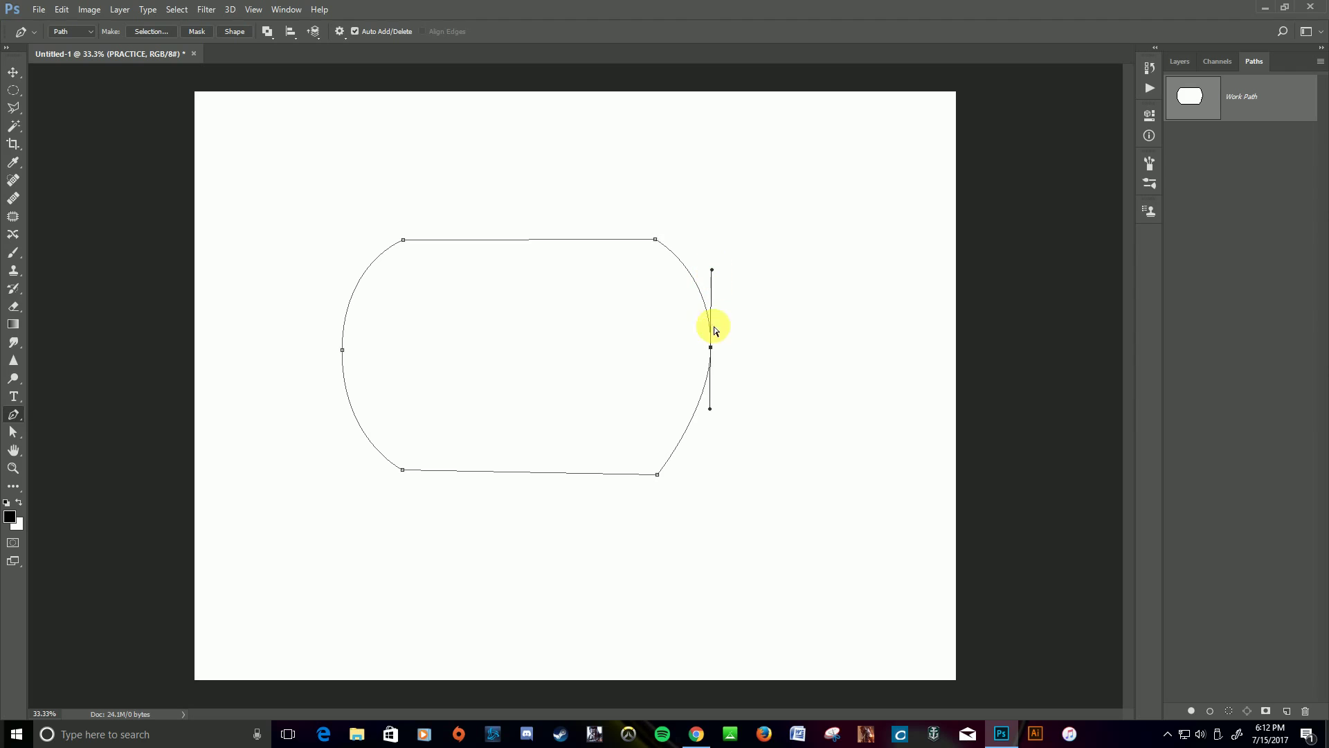
{"action": "left_click_drag", "start_coordinate": [710, 408], "coordinate": [710, 434]}
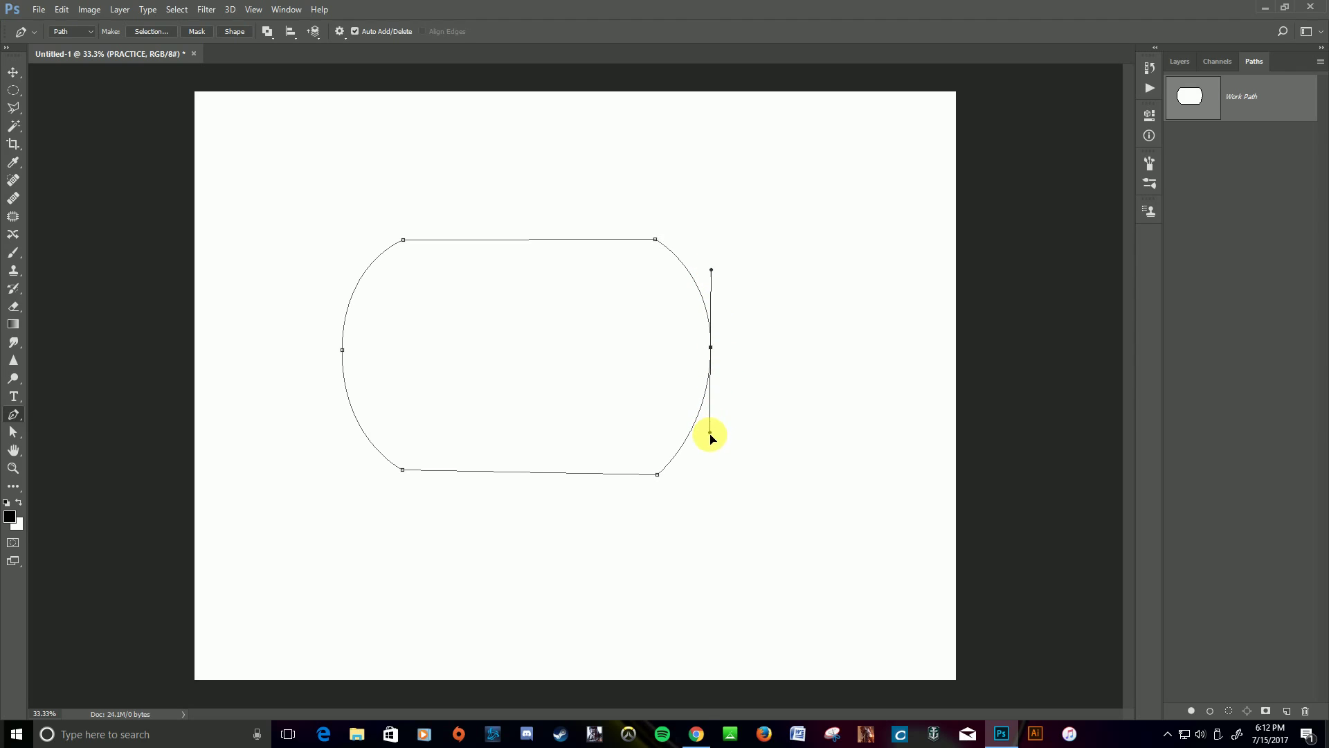
- Arch the bottom edge upward and pull the top edge down into a matching curve
{"action": "left_click", "coordinate": [518, 473]}
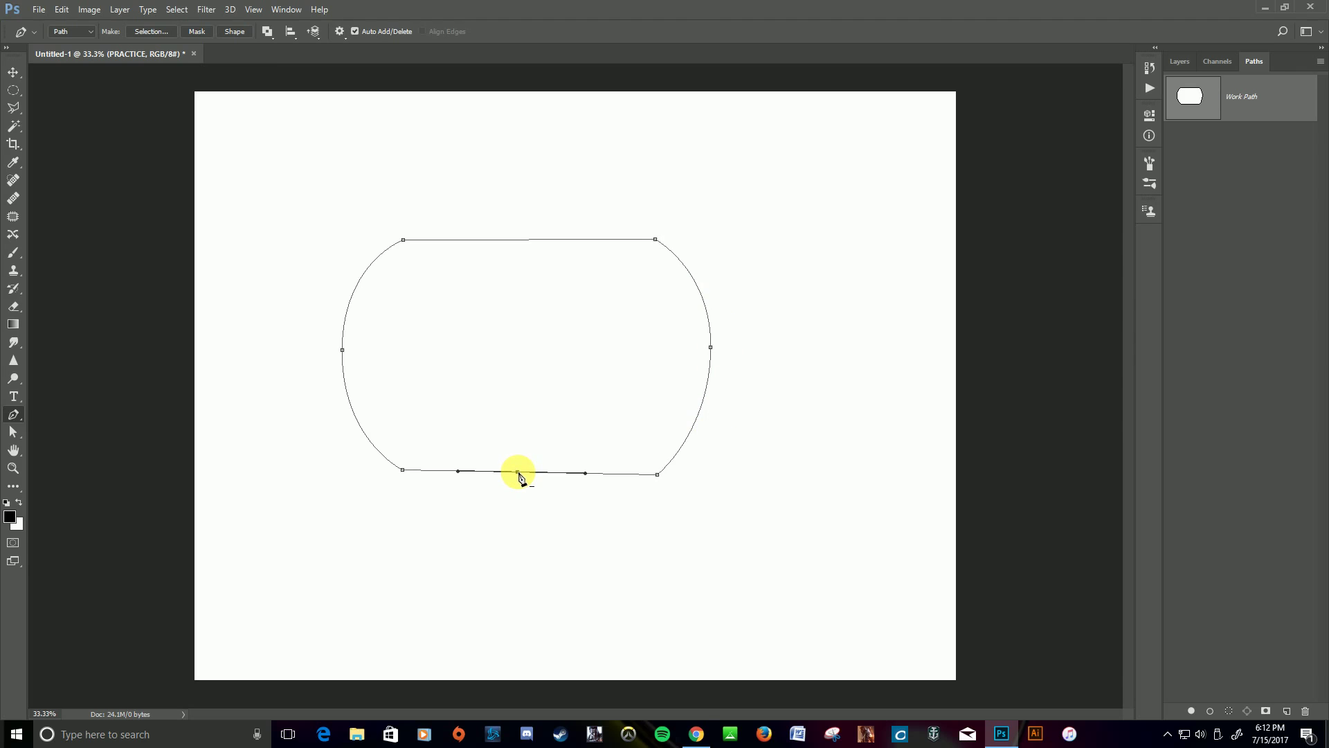
{"action": "left_click_drag", "start_coordinate": [519, 473], "coordinate": [424, 405]}
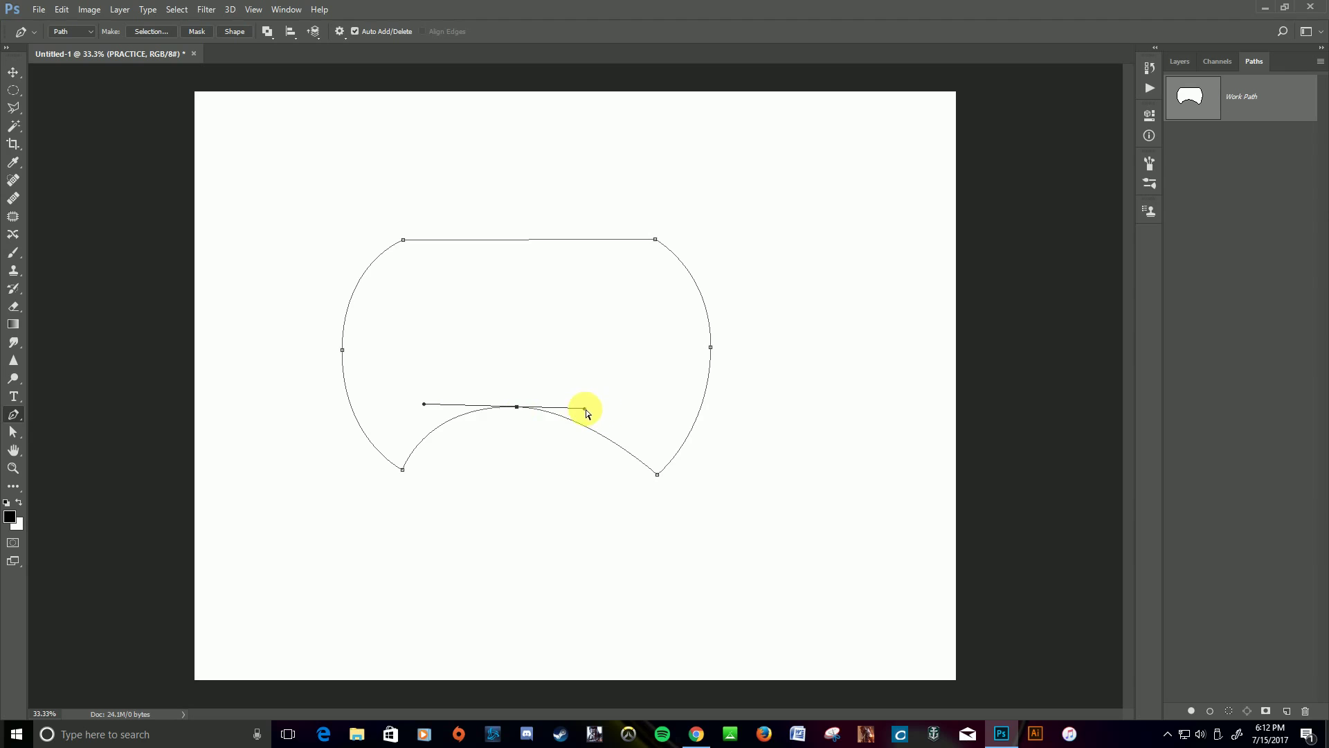
{"action": "left_click_drag", "start_coordinate": [585, 407], "coordinate": [621, 409]}
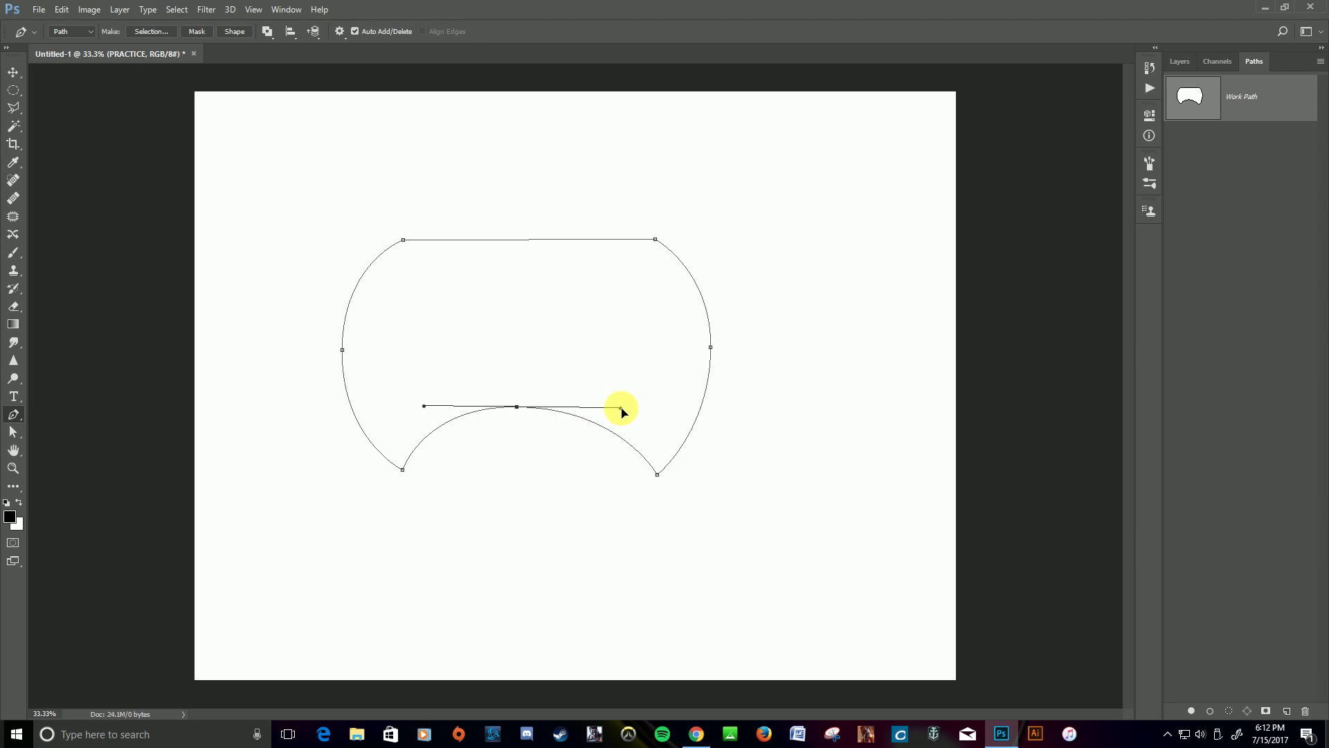
{"action": "left_click", "coordinate": [523, 240]}
{"action": "left_click_drag", "start_coordinate": [523, 241], "coordinate": [626, 295]}
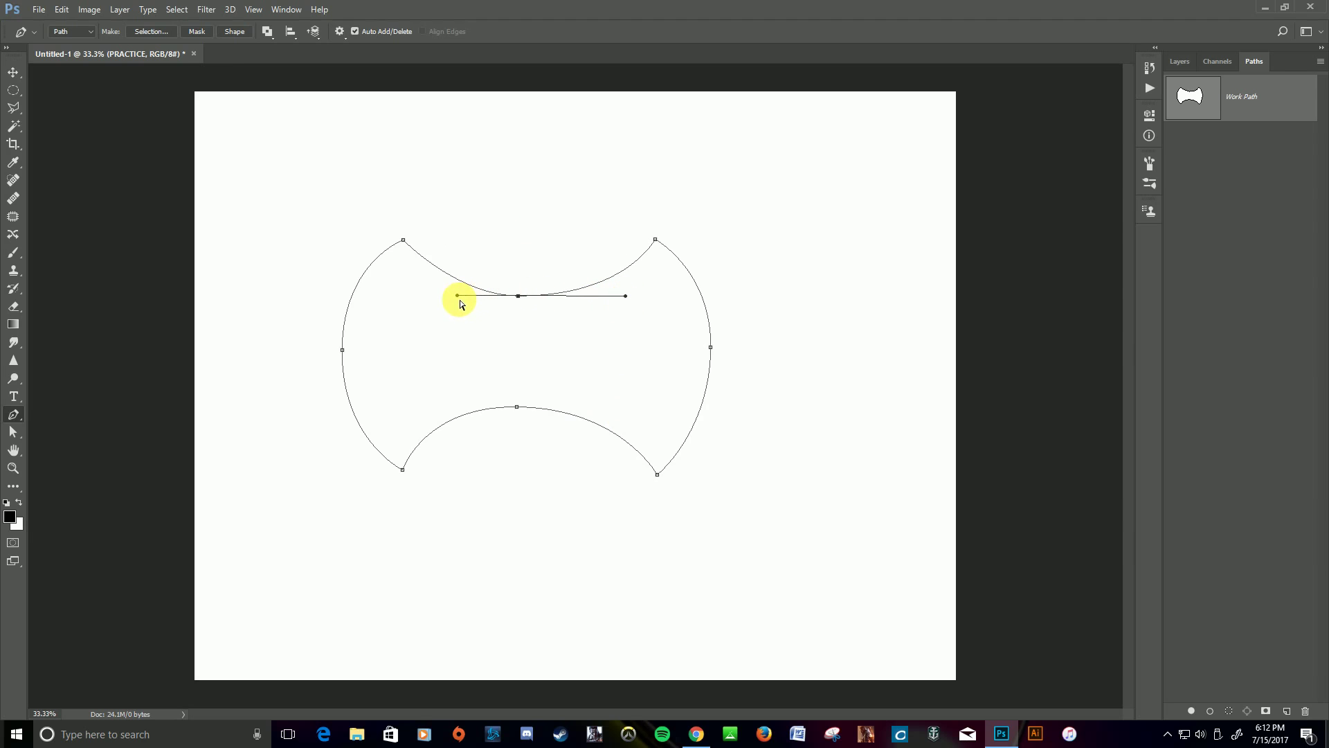
{"action": "left_click_drag", "start_coordinate": [457, 296], "coordinate": [421, 295]}
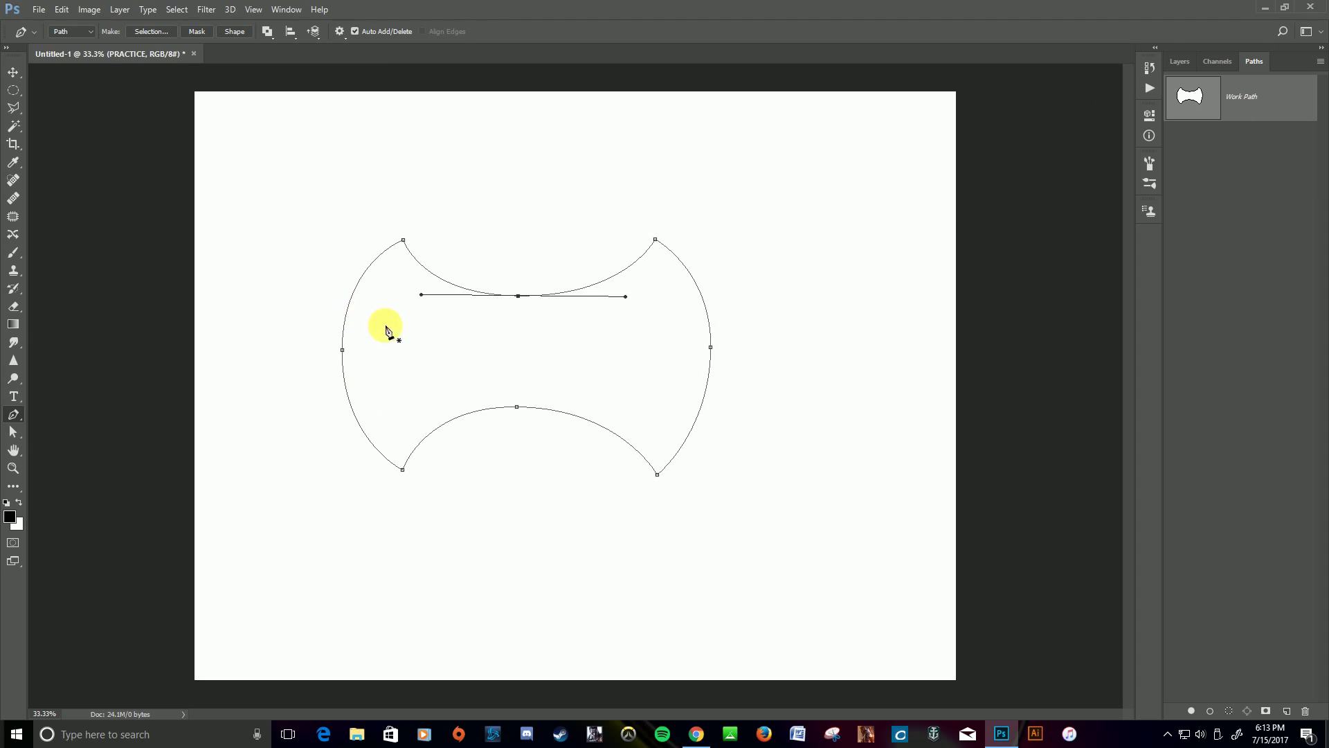
- Add two anchors on the left edge and pinch its midpoint inward into a sharp corner
{"action": "left_click", "coordinate": [352, 300]}
{"action": "left_click", "coordinate": [357, 418]}
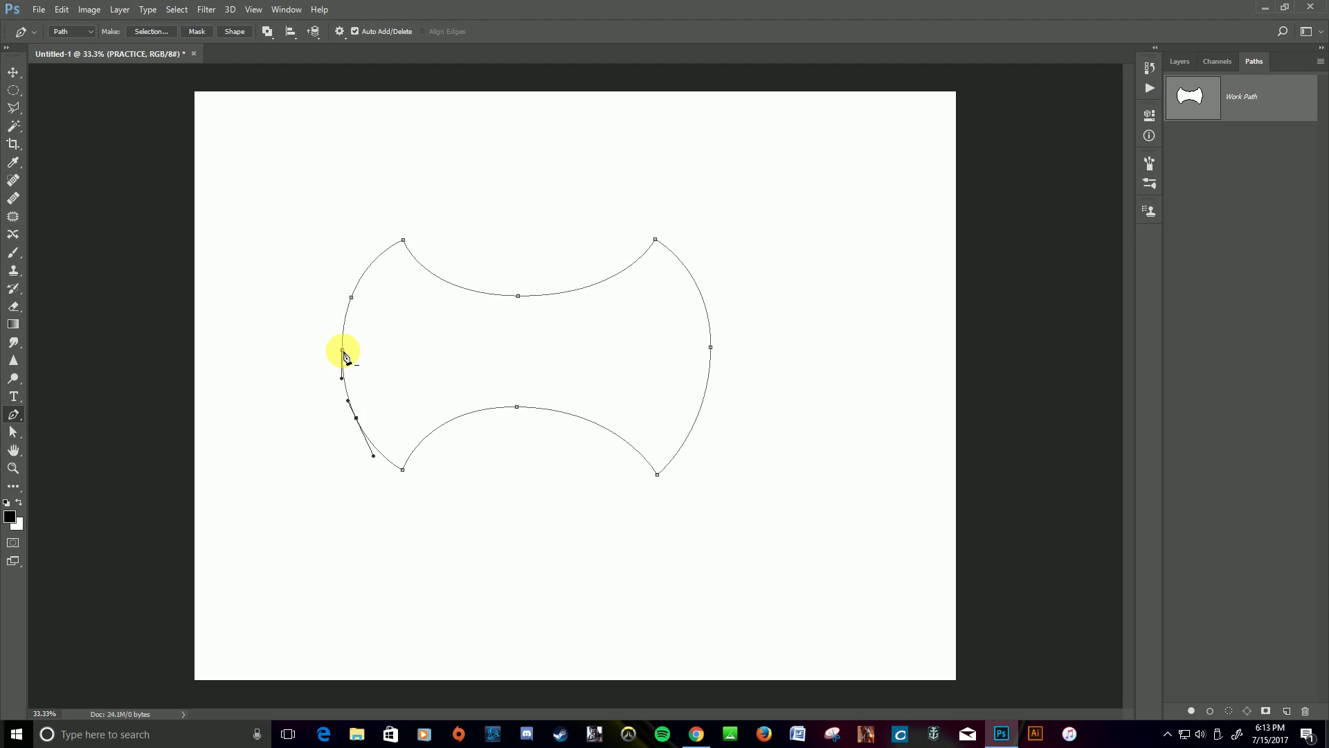
{"action": "left_click_drag", "start_coordinate": [344, 355], "coordinate": [437, 356]}
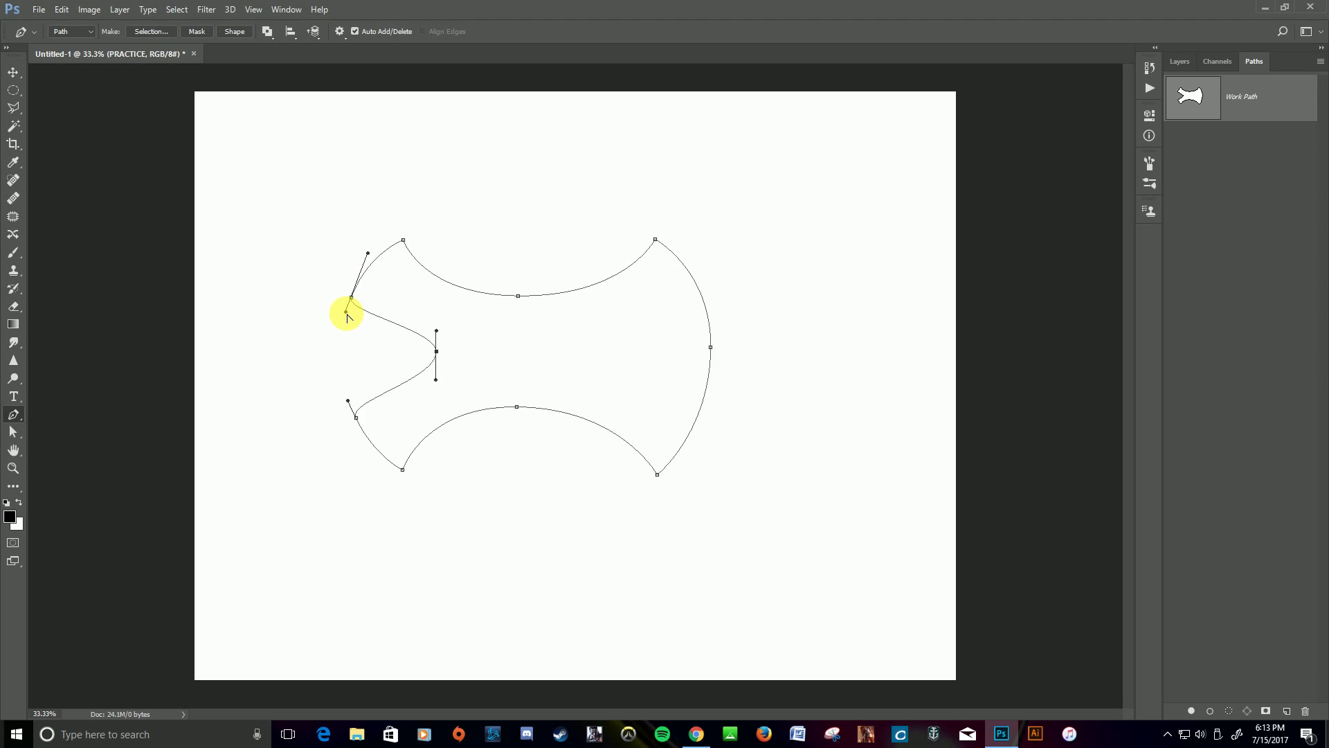
{"action": "left_click_drag", "start_coordinate": [346, 313], "coordinate": [427, 297]}
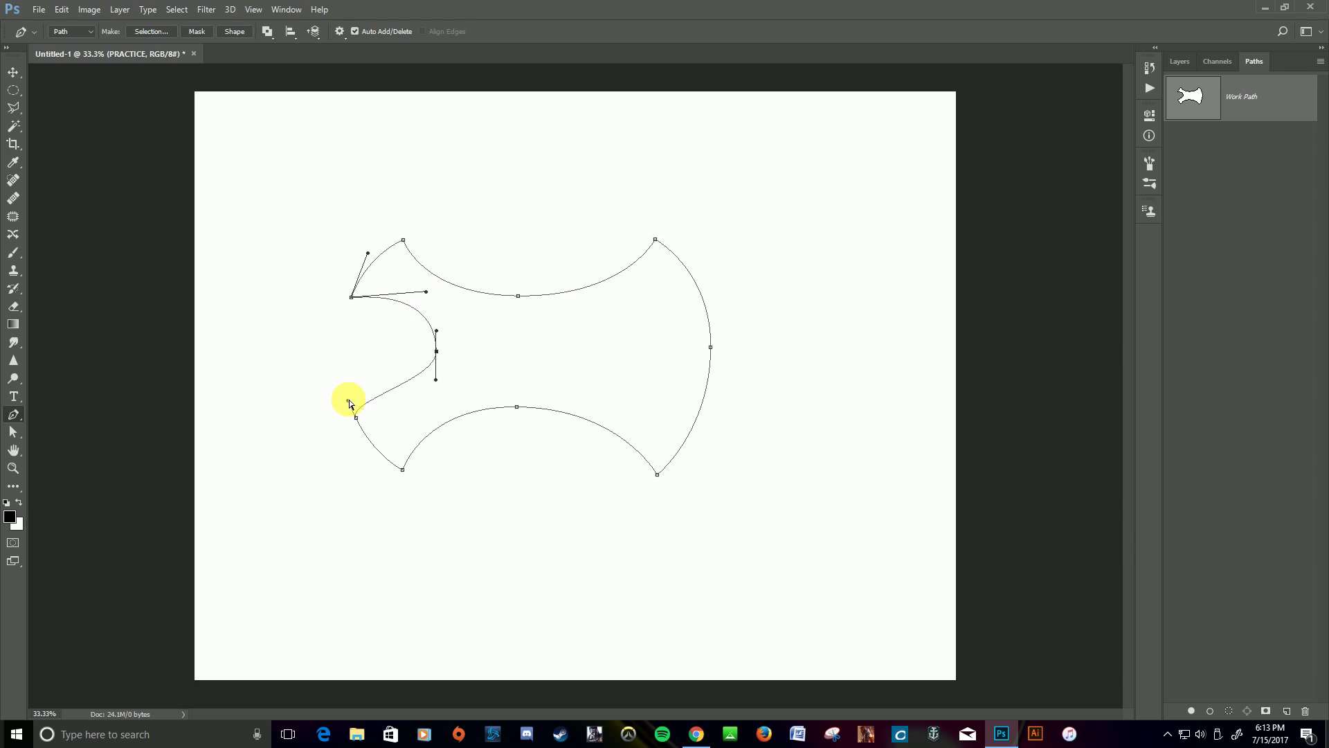
{"action": "mouse_move", "coordinate": [346, 398]}
{"action": "left_mouse_down"}
{"action": "mouse_move", "coordinate": [377, 406]}
{"action": "mouse_move", "coordinate": [351, 398]}
{"action": "left_mouse_up"}
{"action": "left_click_drag", "start_coordinate": [351, 399], "coordinate": [416, 421]}
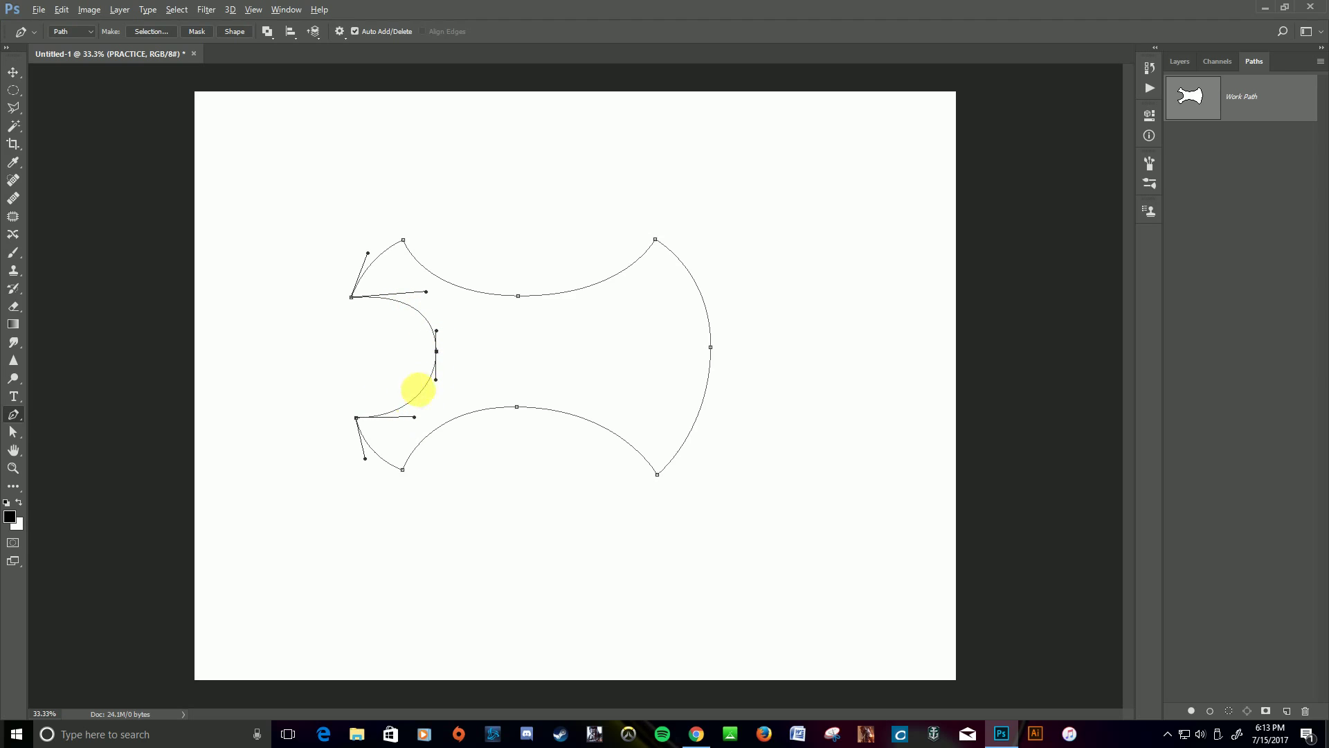
{"action": "left_click", "coordinate": [436, 351], "text": "alt"}
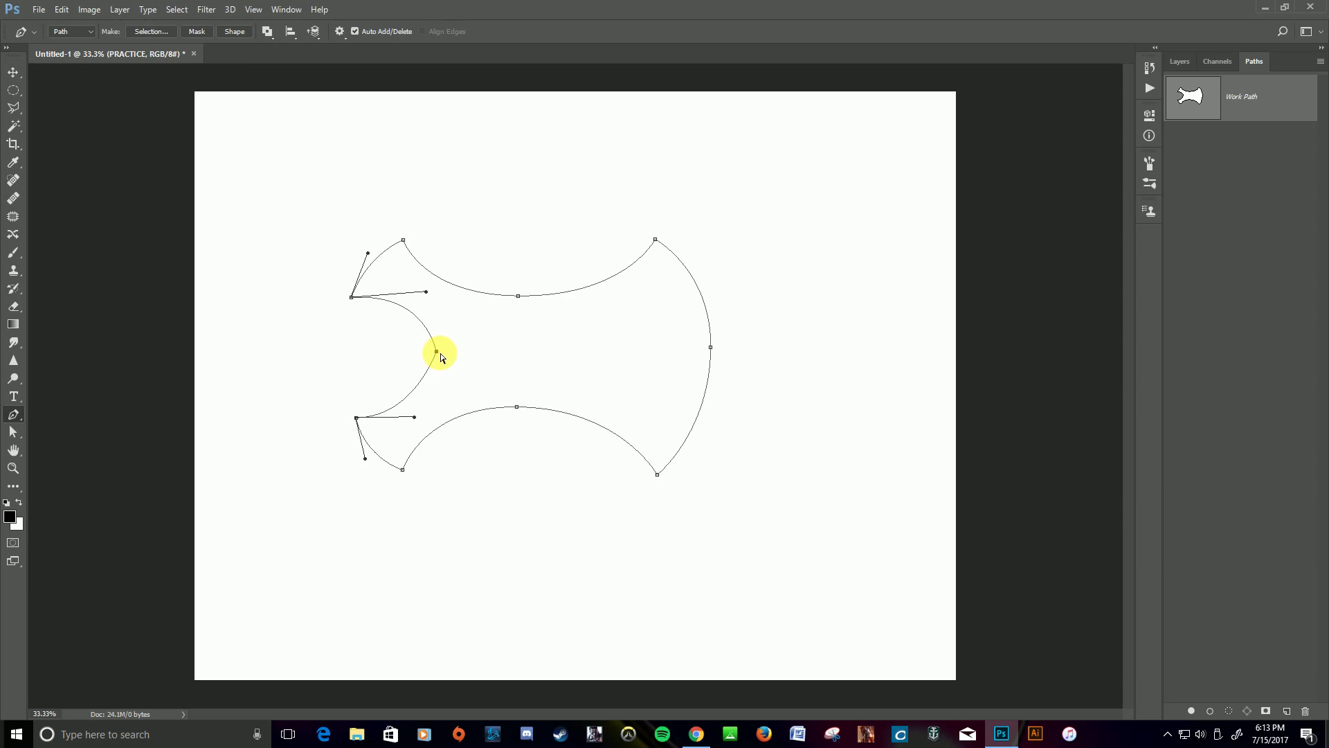
{"action": "left_click_drag", "start_coordinate": [437, 353], "coordinate": [509, 355]}
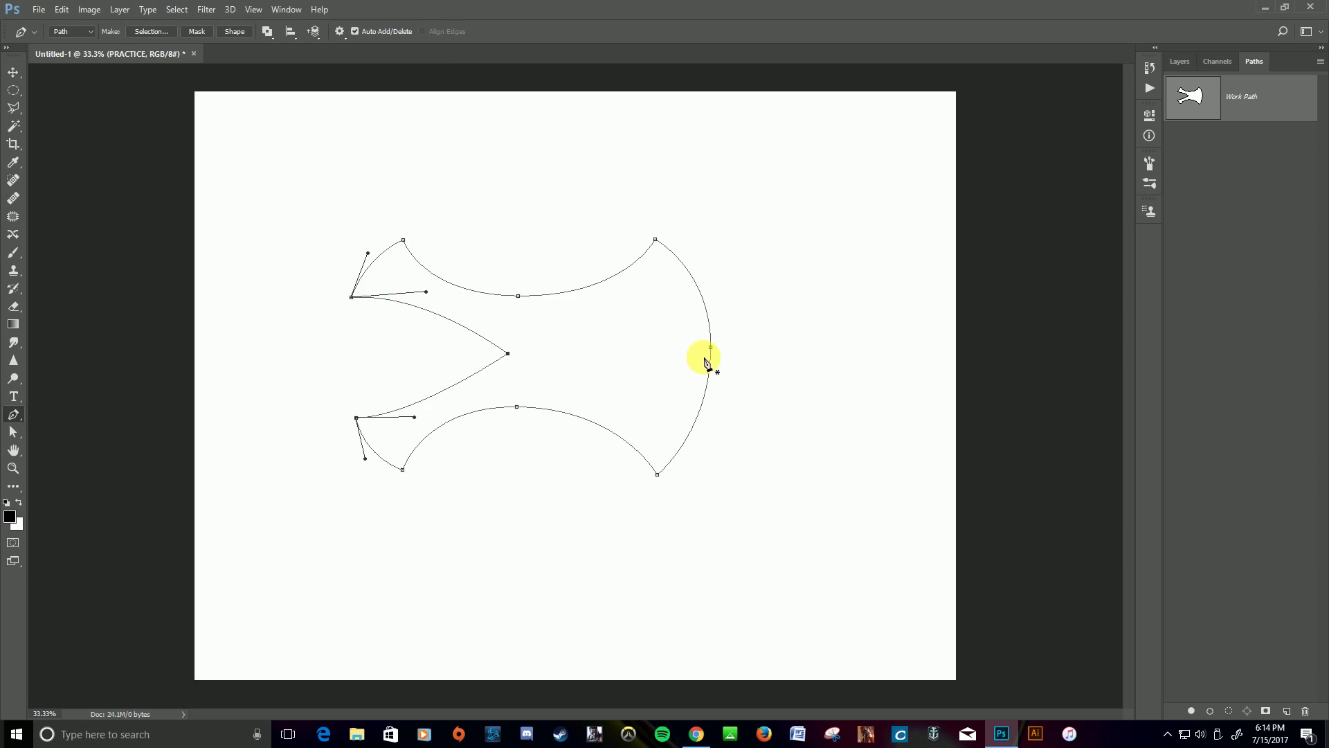
- Pinch the right edge inward to a sharp point and draw the top and bottom curves toward the centre
{"action": "left_click", "coordinate": [702, 407]}
{"action": "left_click", "coordinate": [701, 293]}
{"action": "left_click_drag", "start_coordinate": [712, 349], "coordinate": [608, 350]}
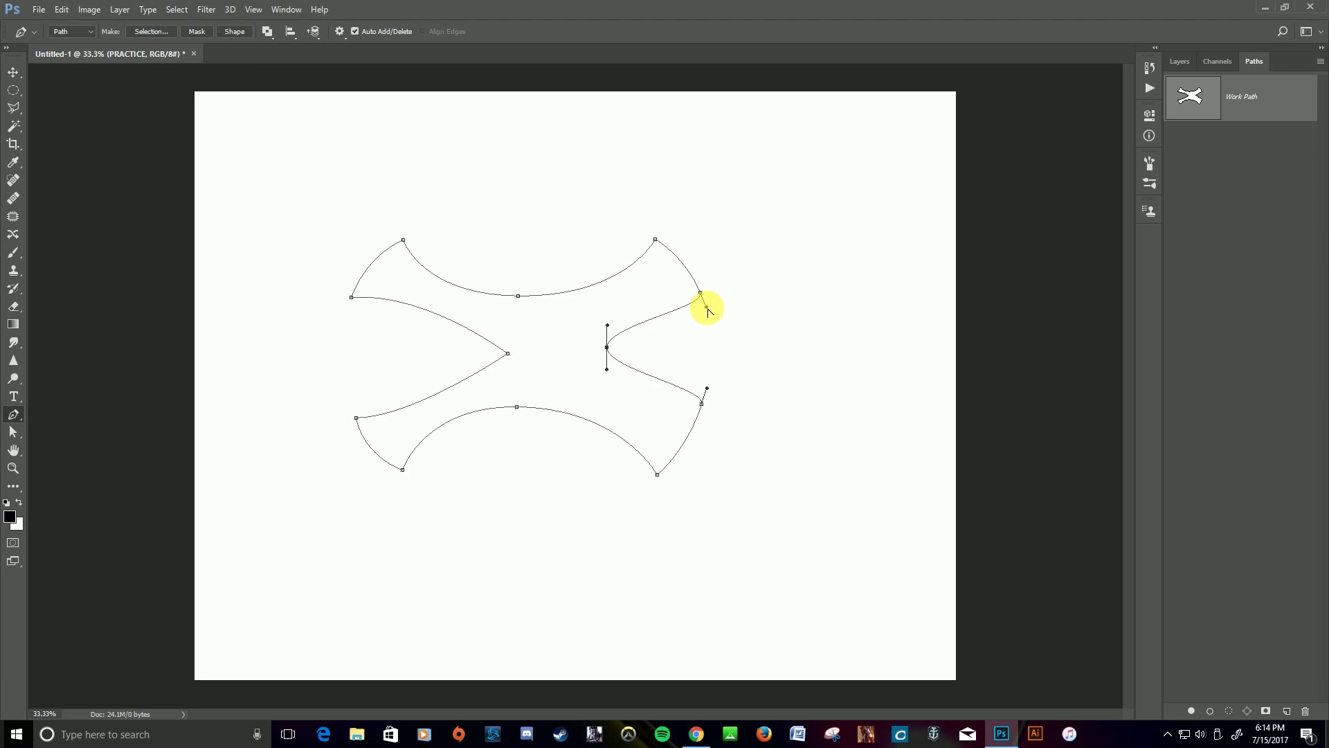
{"action": "left_click_drag", "start_coordinate": [707, 309], "coordinate": [617, 299]}
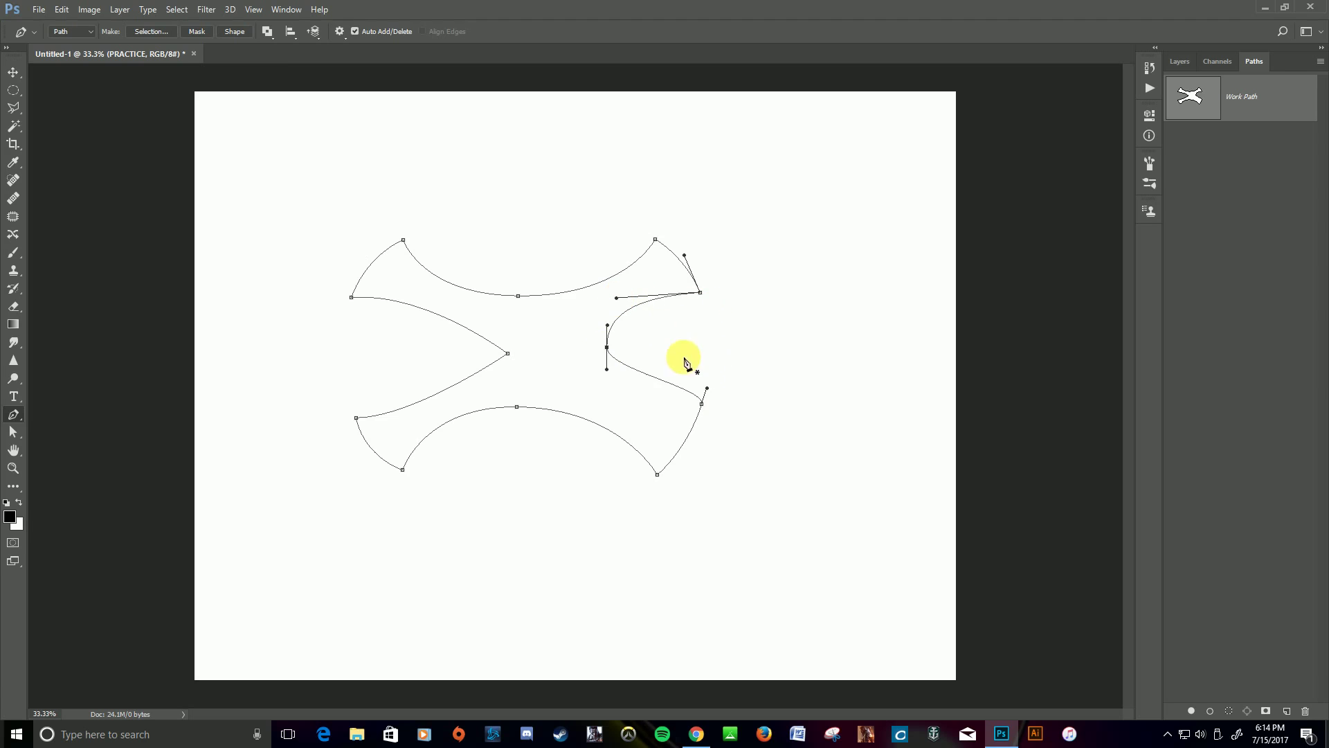
{"action": "left_click_drag", "start_coordinate": [702, 402], "coordinate": [638, 402]}
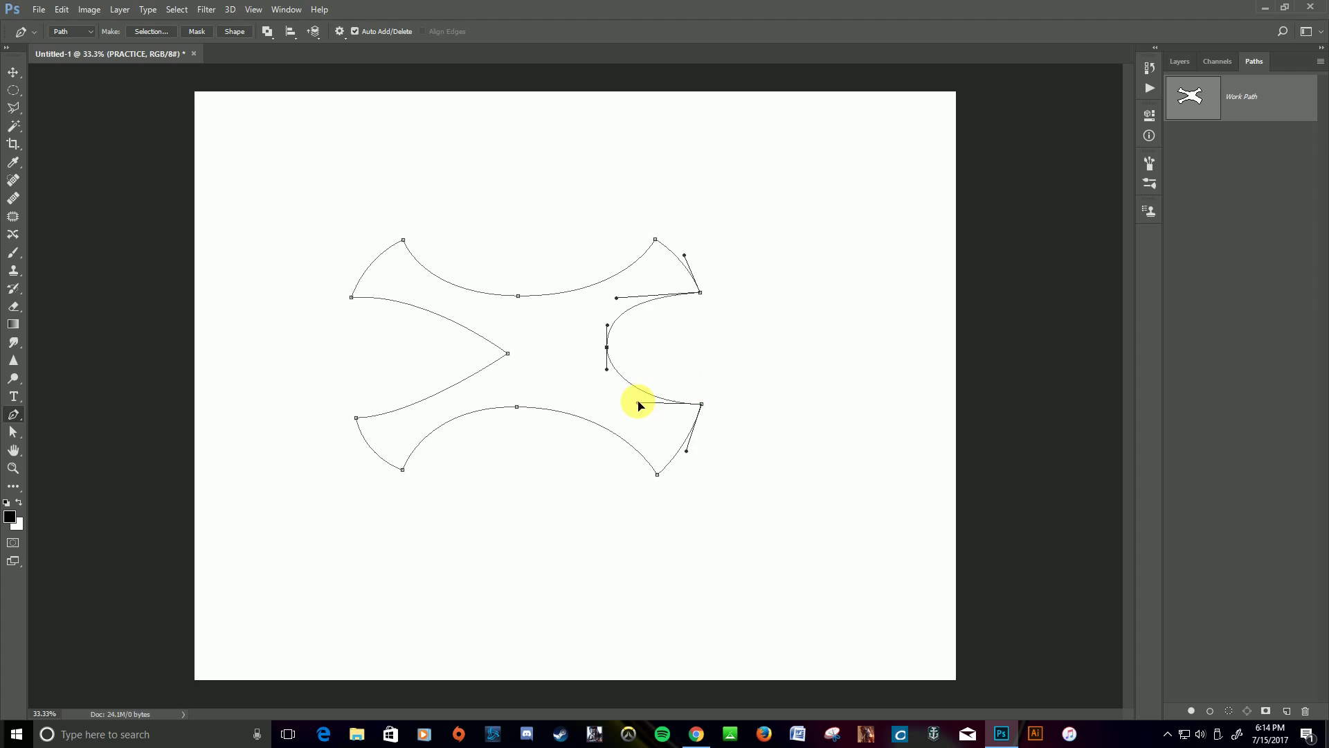
{"action": "left_click", "coordinate": [607, 346], "text": "alt"}
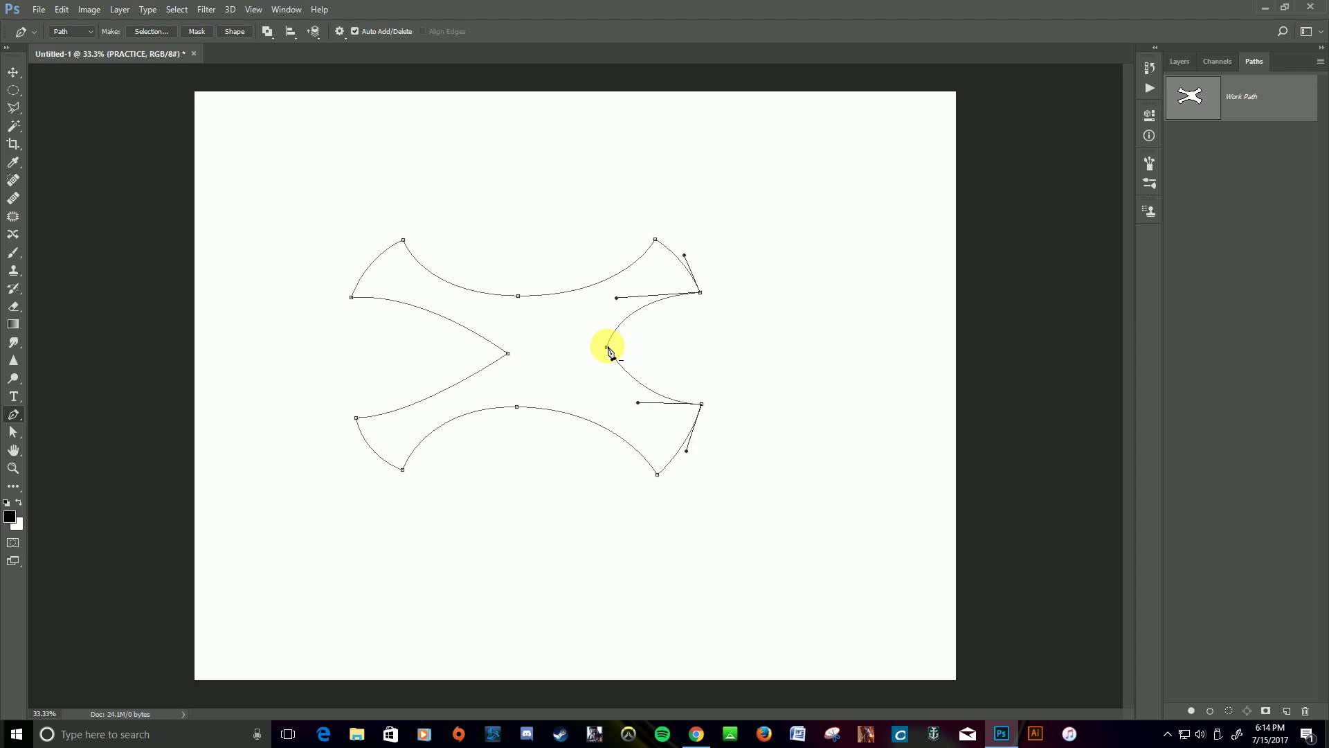
{"action": "left_click_drag", "start_coordinate": [608, 348], "coordinate": [552, 355]}
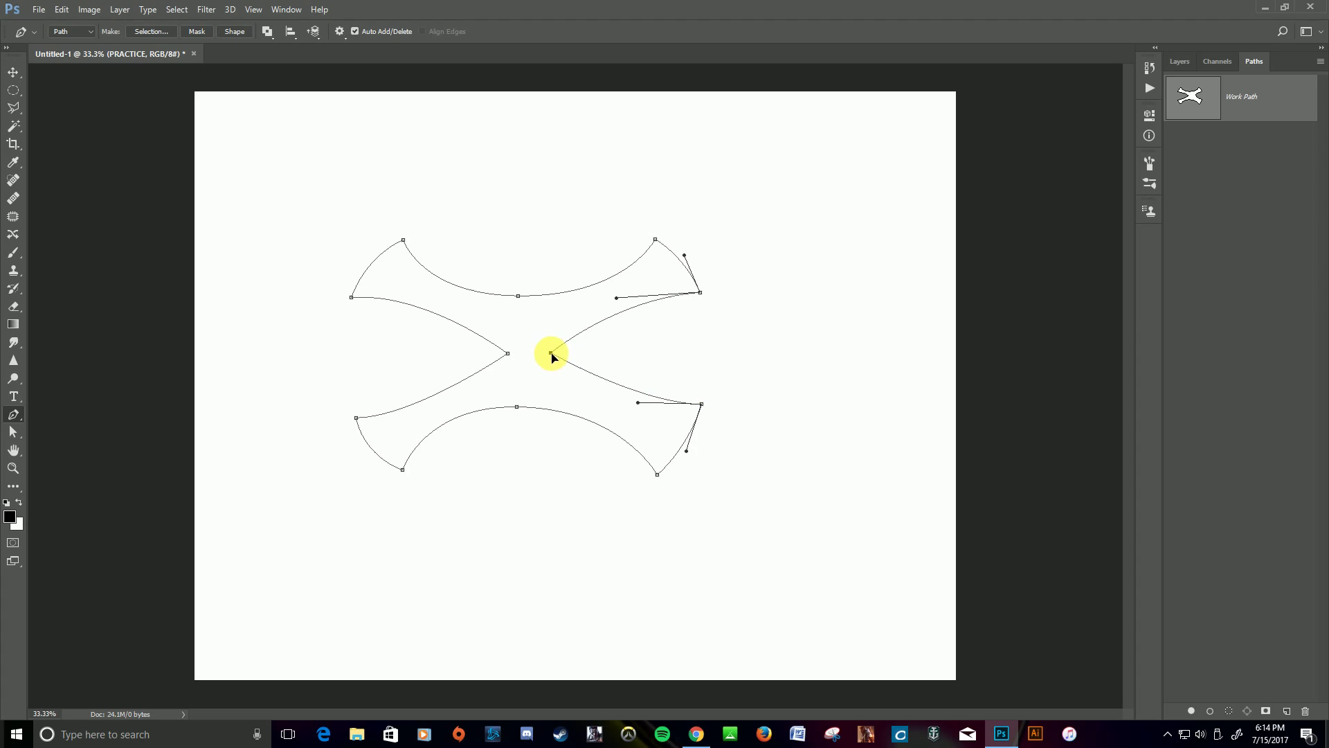
{"action": "left_click_drag", "start_coordinate": [519, 297], "coordinate": [530, 319]}
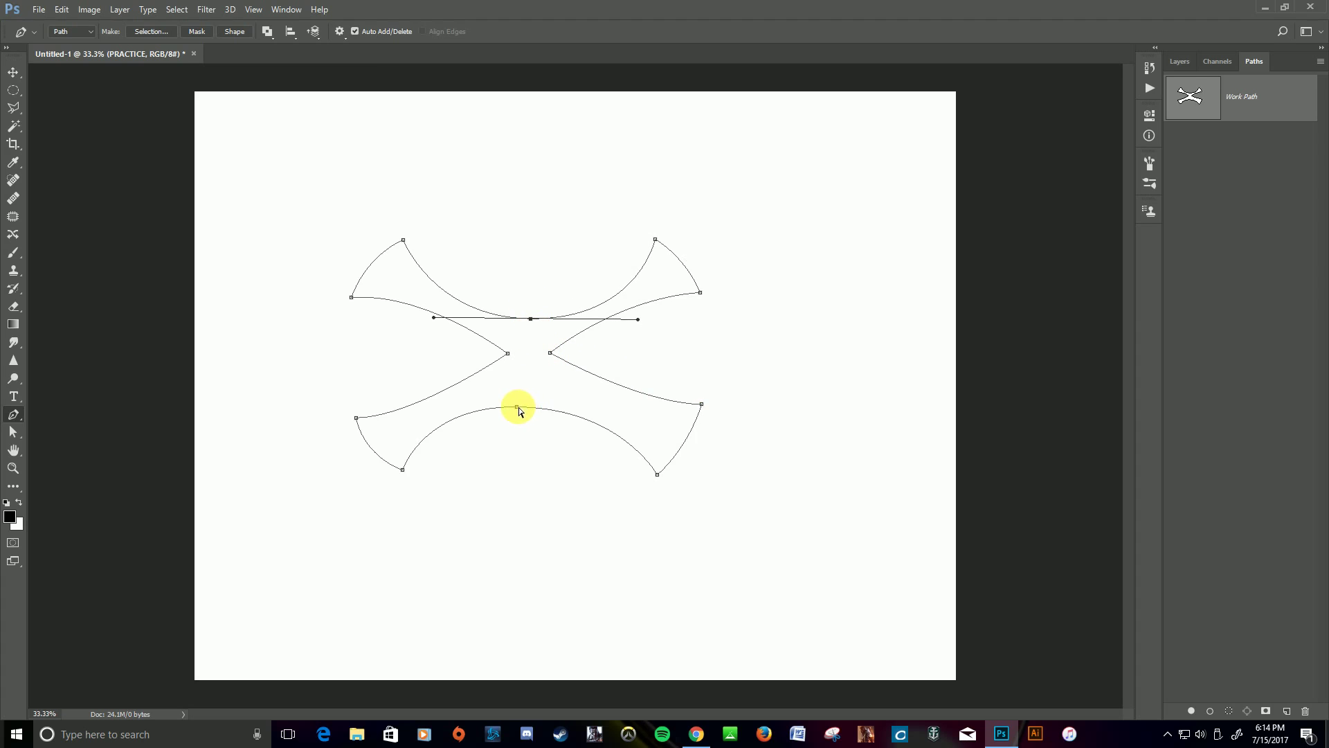
{"action": "left_click_drag", "start_coordinate": [518, 408], "coordinate": [531, 387]}
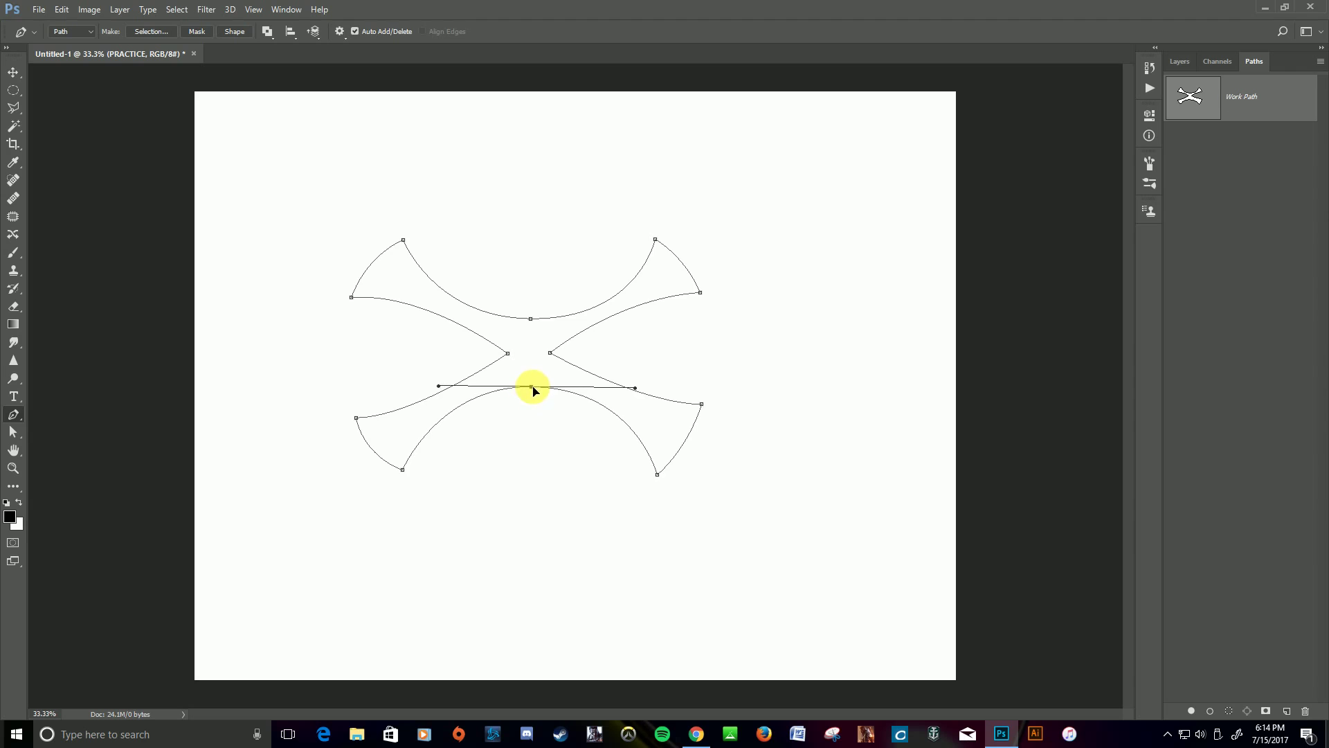
- Fill the path selection with black on PRACTICE using the Paint Bucket, deselect, and nudge the shape
{"action": "left_click", "coordinate": [1230, 712]}
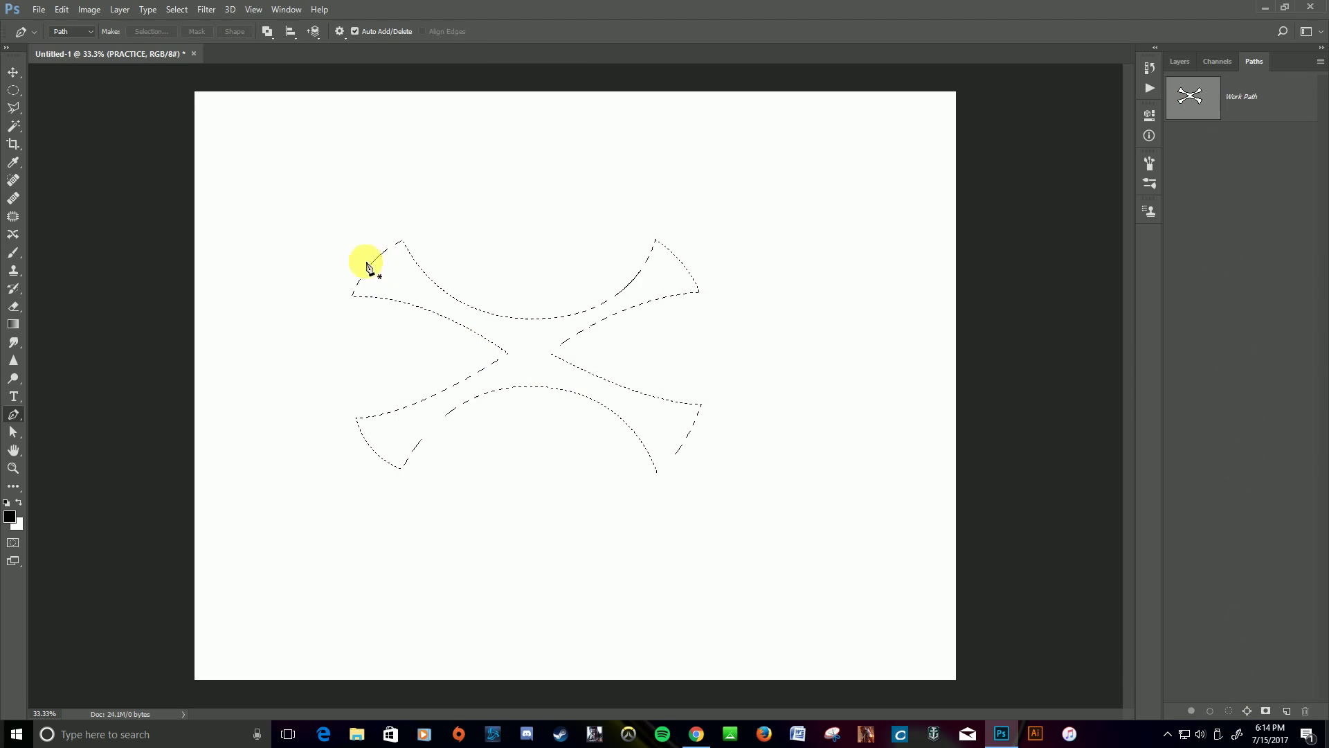
{"action": "left_click", "coordinate": [1181, 61]}
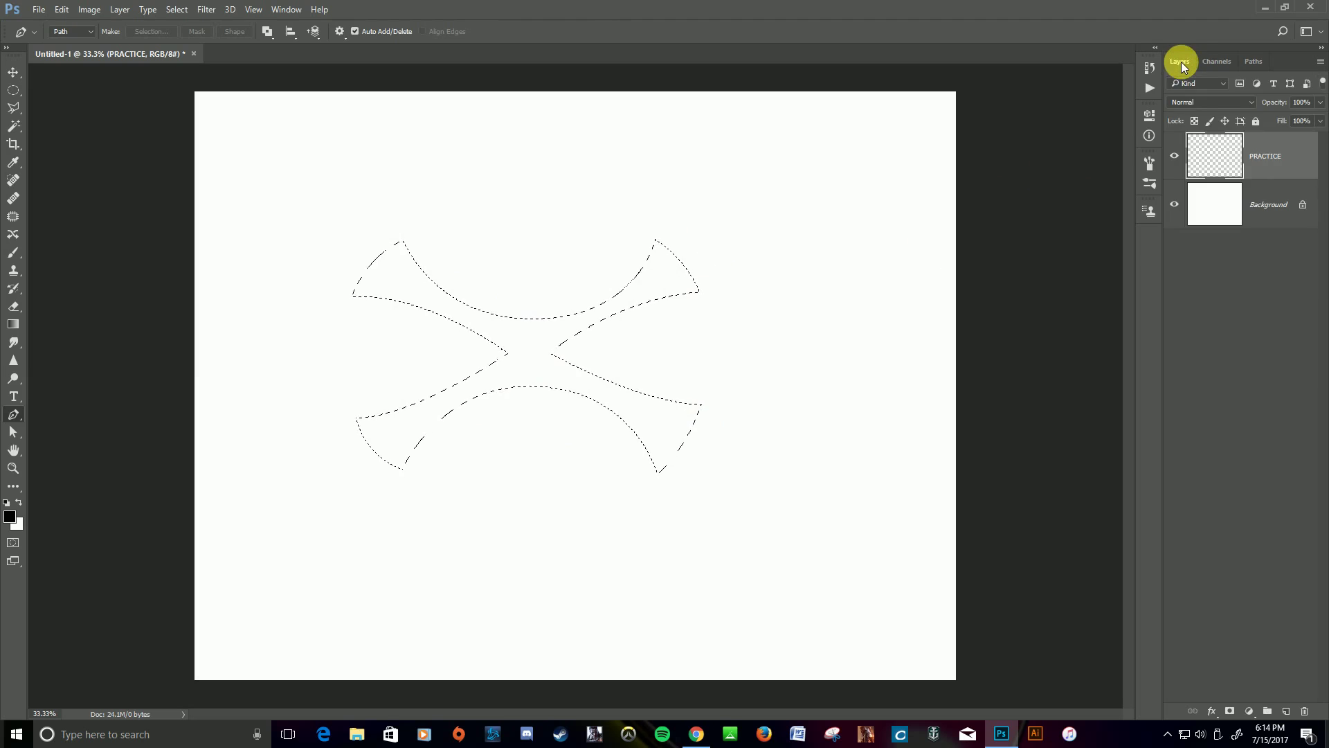
{"action": "left_click", "coordinate": [13, 489]}
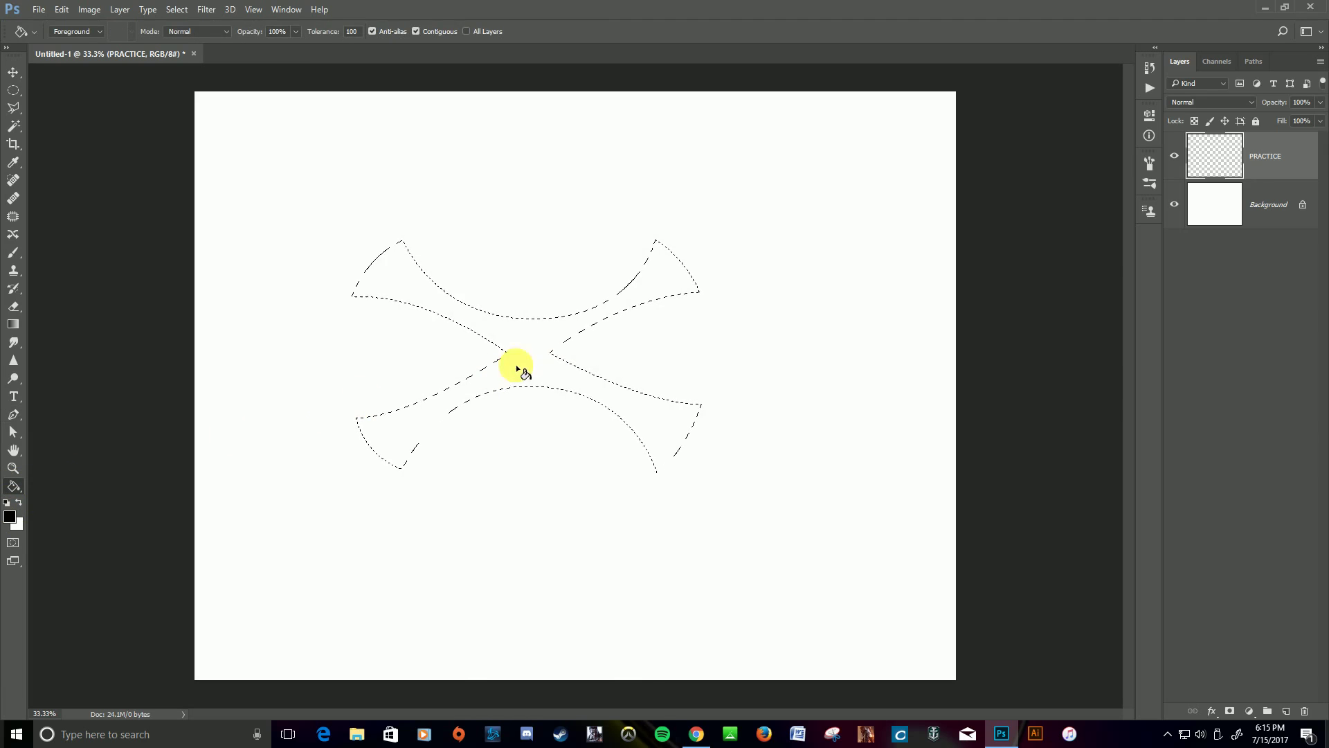
{"action": "left_click", "coordinate": [529, 338]}
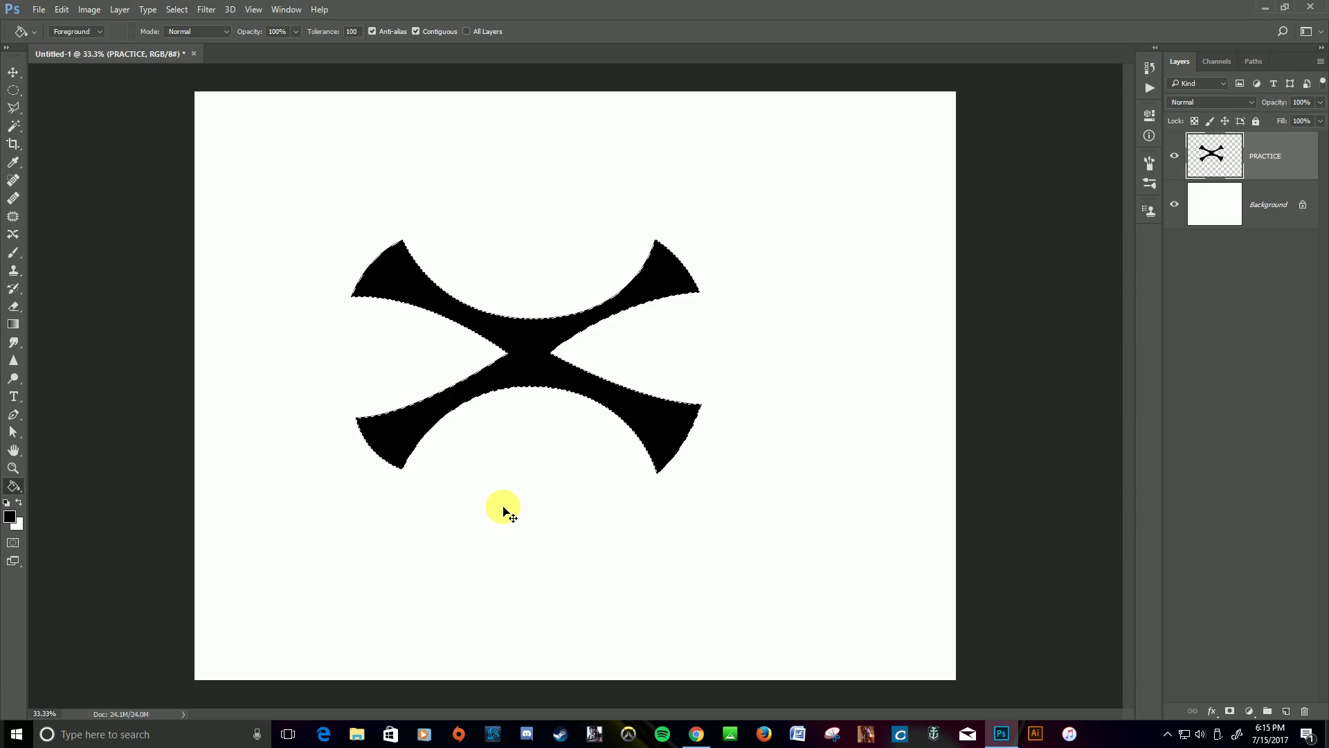
{"action": "key", "text": "ctrl+d"}
{"action": "left_click", "coordinate": [13, 72]}
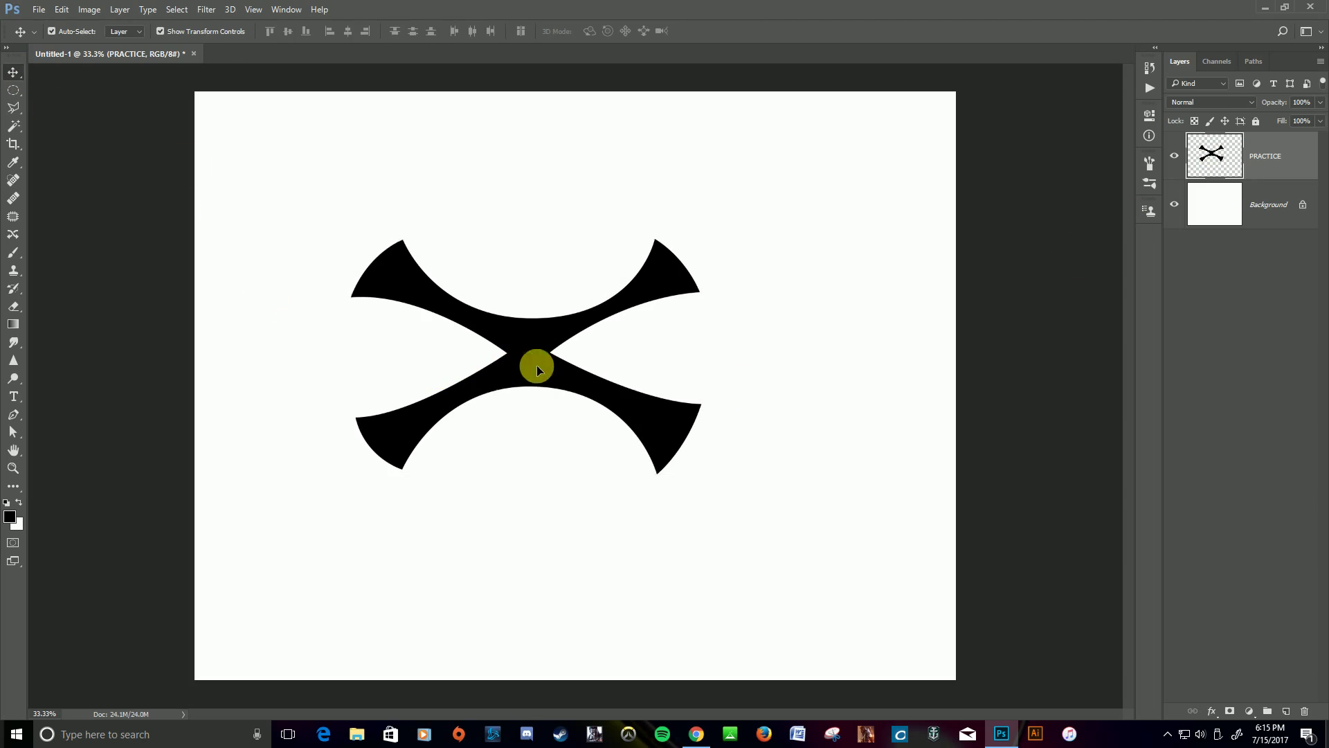
{"action": "mouse_move", "coordinate": [537, 365]}
{"action": "left_mouse_down"}
{"action": "mouse_move", "coordinate": [482, 445]}
{"action": "mouse_move", "coordinate": [515, 368]}
{"action": "left_mouse_up"}
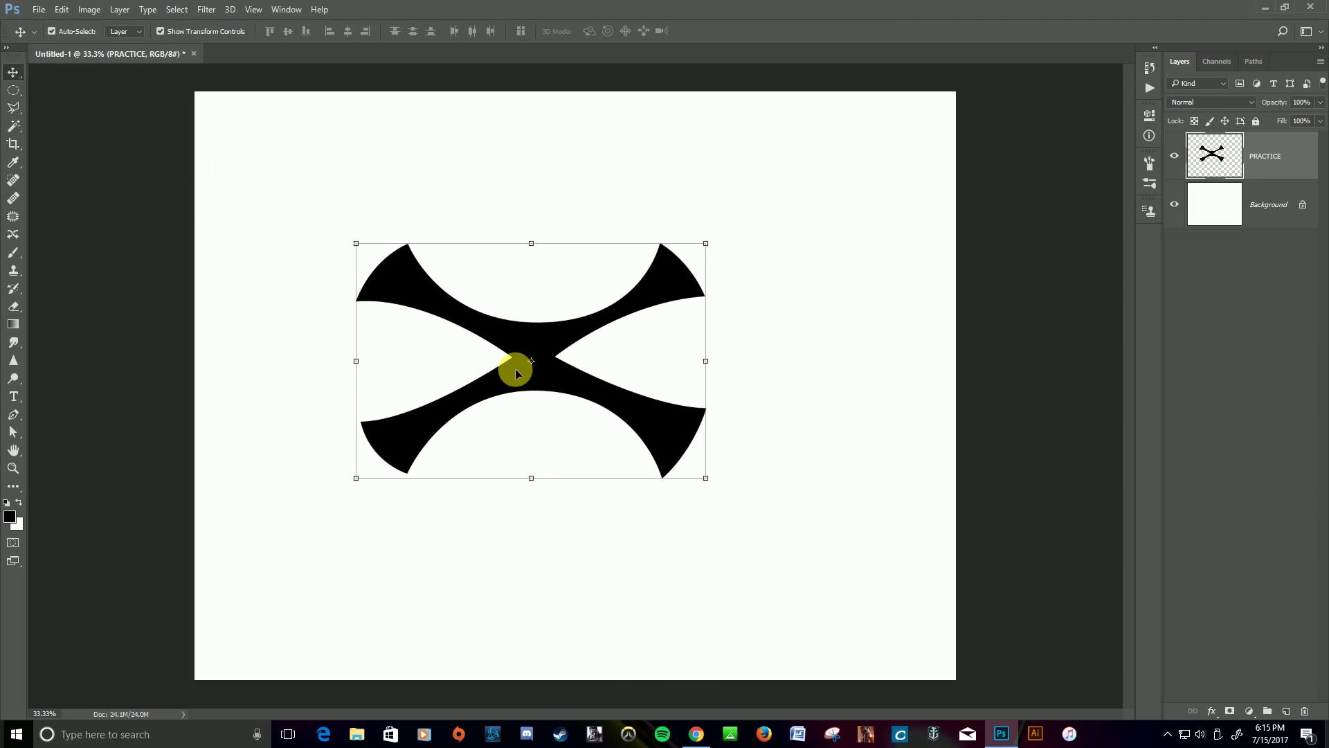